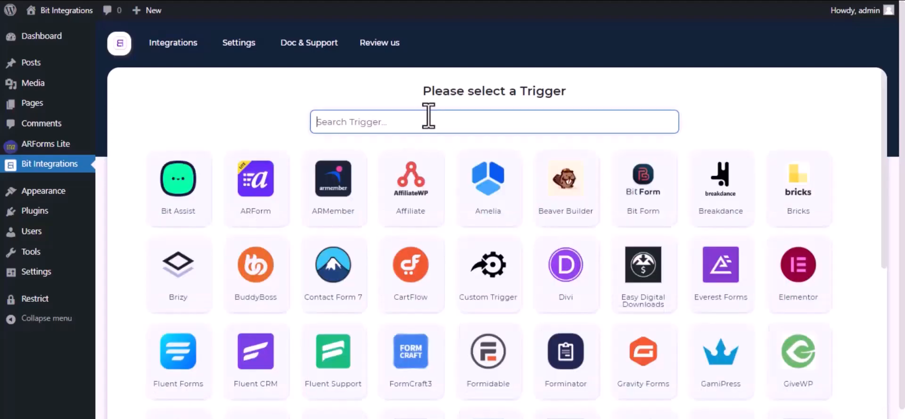
Set ARForm as the trigger using its Contact Form, then continue to action selection.
{"action": "type", "text": "Arfo"}
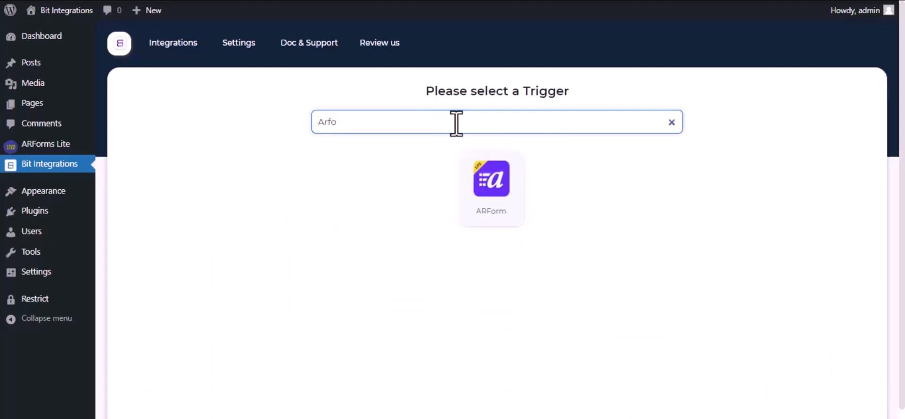
{"action": "left_click", "coordinate": [499, 193]}
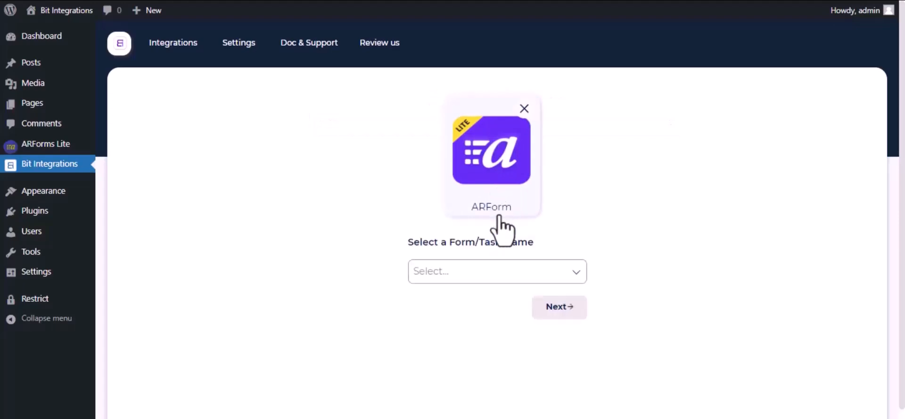
{"action": "left_click", "coordinate": [499, 282]}
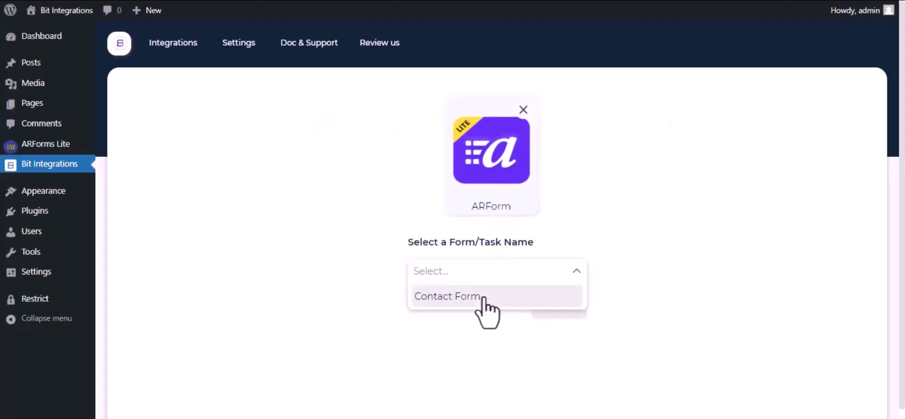
{"action": "left_click", "coordinate": [482, 299]}
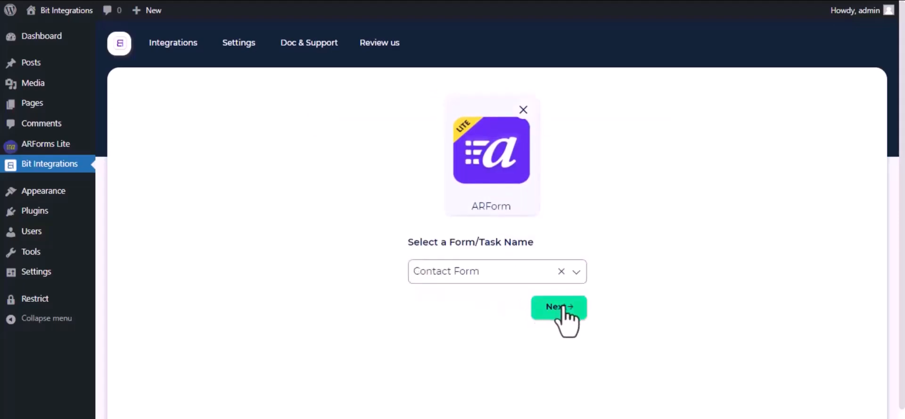
{"action": "left_click", "coordinate": [562, 307]}
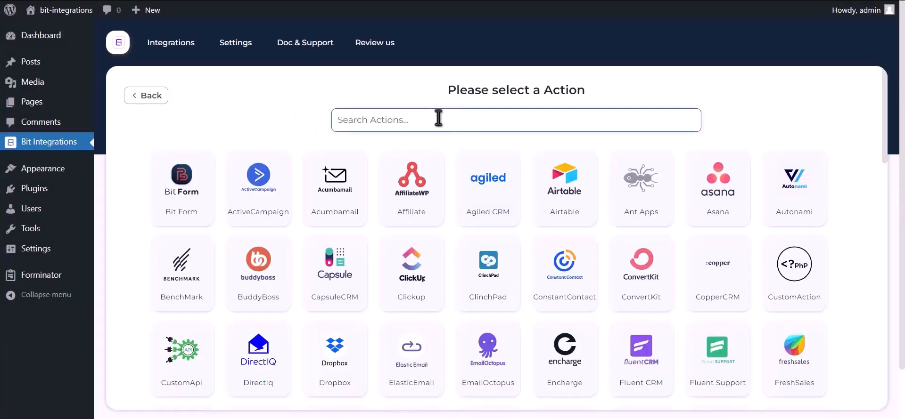
Choose Google Contacts as the action and open the Google API Console link for credentials.
{"action": "type", "text": "google c"}
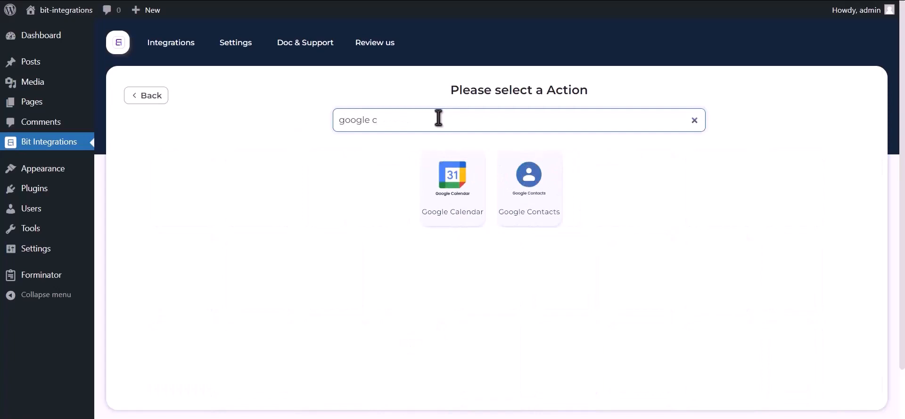
{"action": "type", "text": "ontacts"}
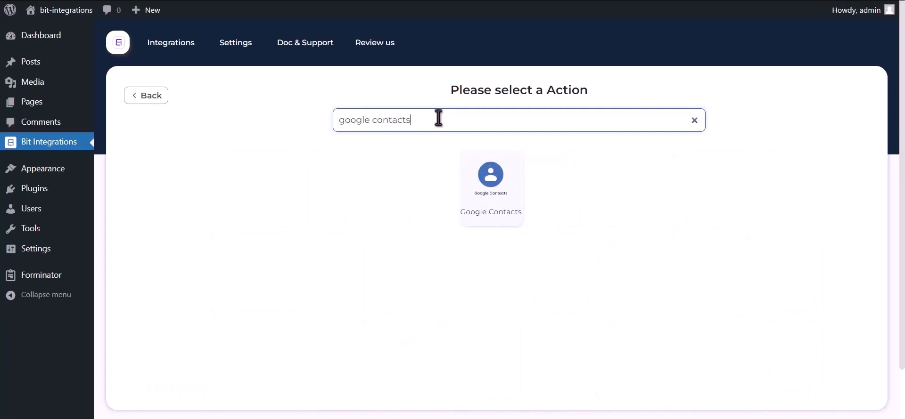
{"action": "left_click", "coordinate": [485, 202]}
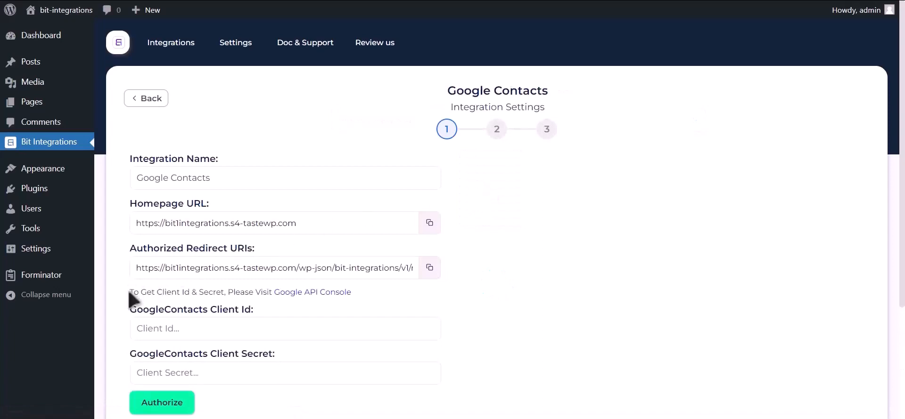
{"action": "left_click_drag", "start_coordinate": [129, 290], "coordinate": [273, 294]}
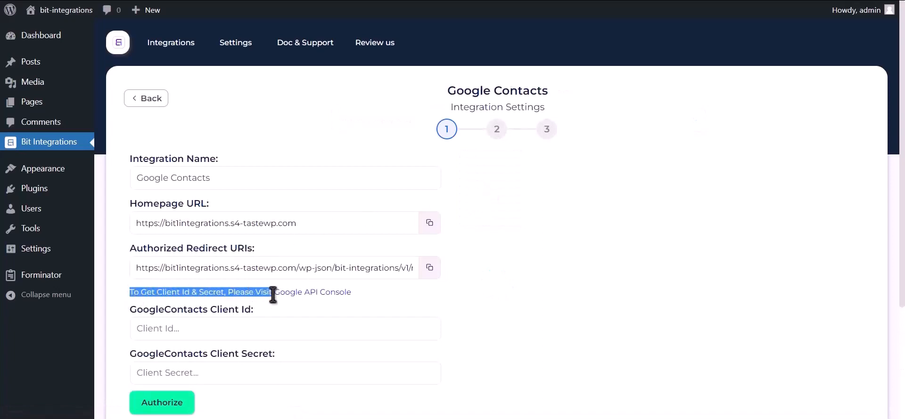
{"action": "left_click", "coordinate": [322, 293]}
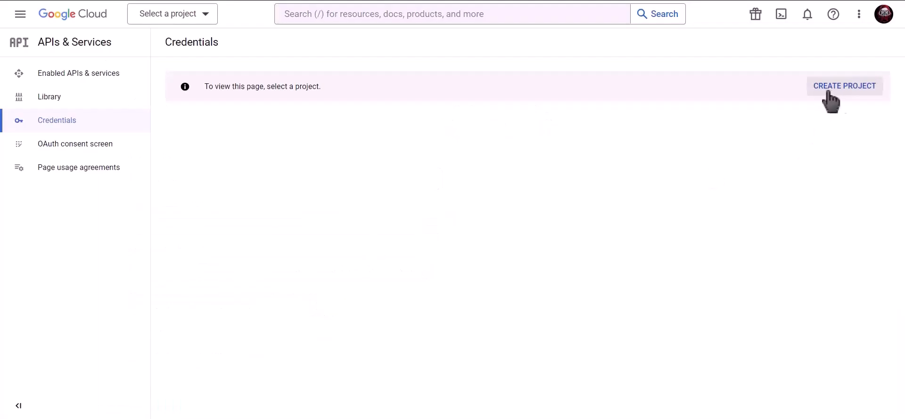
Create a new Google Cloud project named 'Bit Integrations'.
{"action": "left_click", "coordinate": [847, 90]}
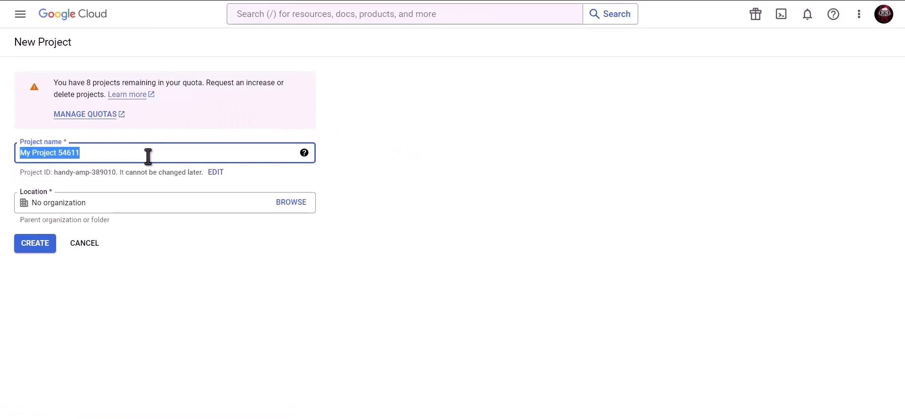
{"action": "type", "text": "Bit Integrations"}
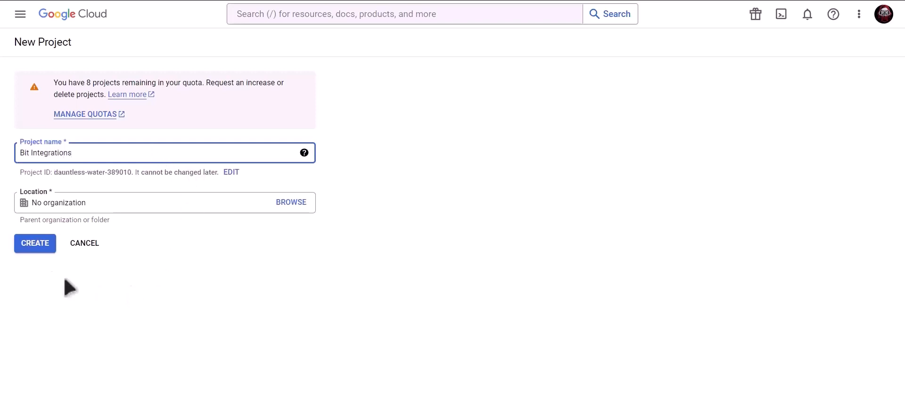
{"action": "left_click", "coordinate": [36, 246]}
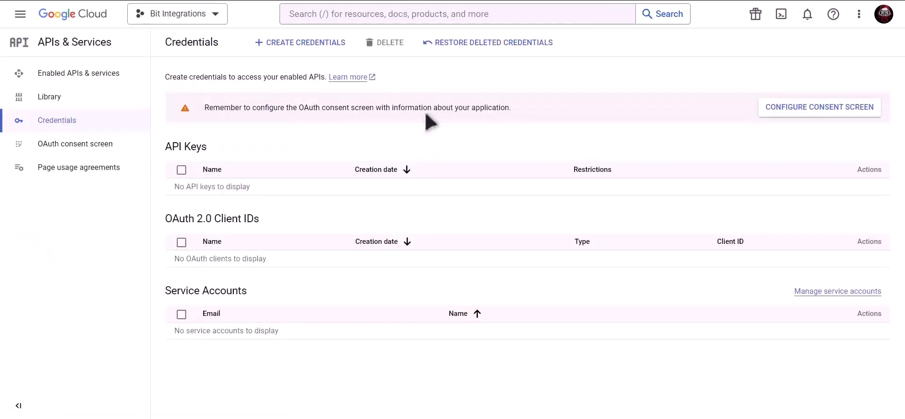
Find the Contacts API by searching 'Google contacts api' and enable it.
{"action": "left_click", "coordinate": [416, 14]}
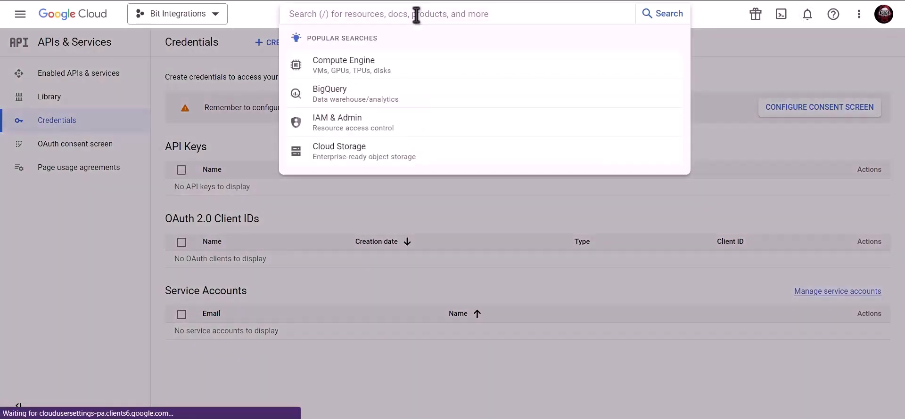
{"action": "type", "text": "Googl"}
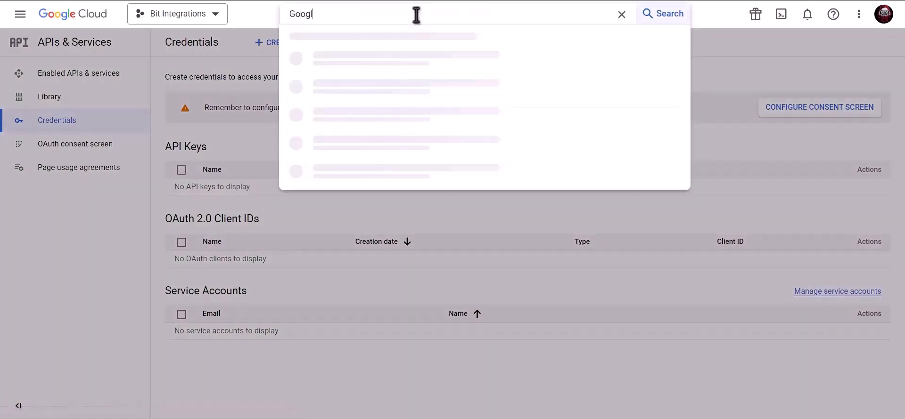
{"action": "type", "text": "e contacts "}
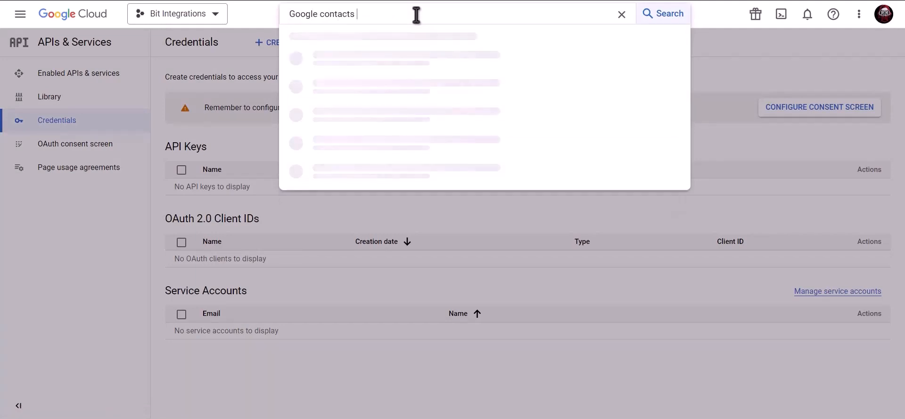
{"action": "type", "text": "api"}
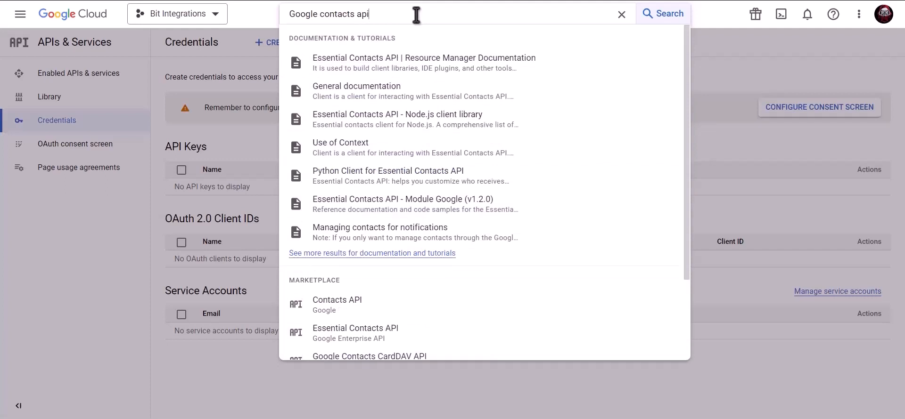
{"action": "left_click", "coordinate": [370, 306]}
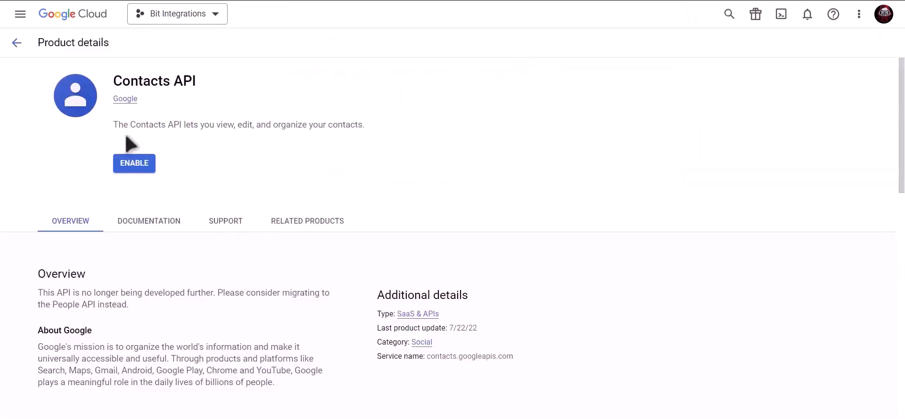
{"action": "left_click", "coordinate": [133, 165]}
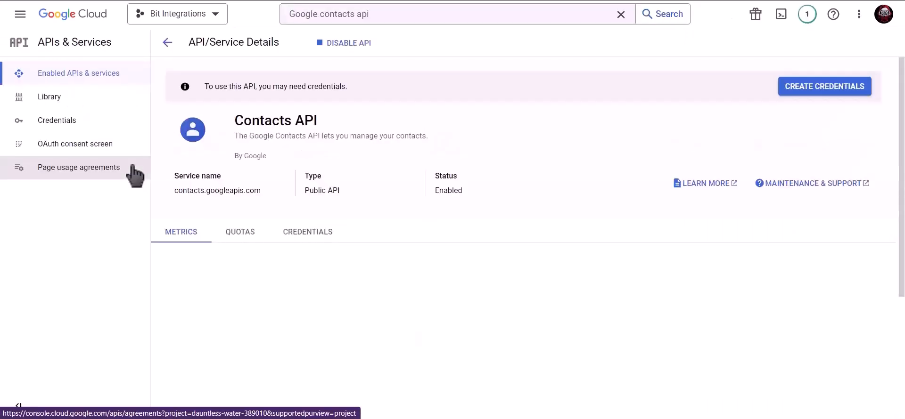
Find the Google People API and enable it too.
{"action": "left_click", "coordinate": [396, 16]}
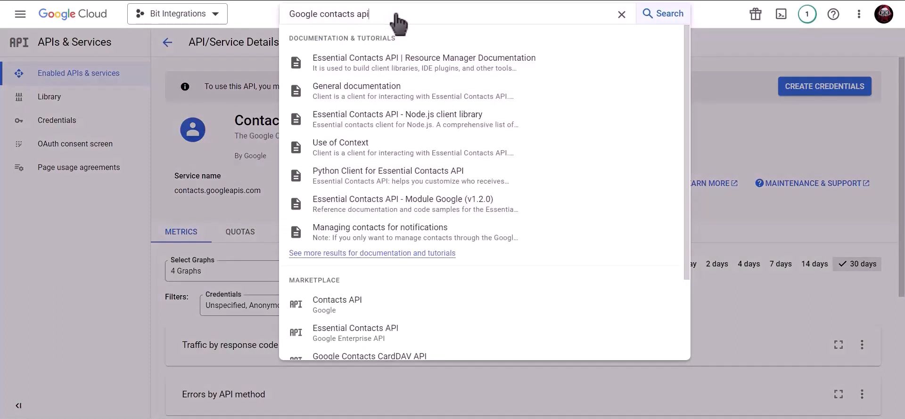
{"action": "left_click_drag", "start_coordinate": [383, 14], "coordinate": [281, 21]}
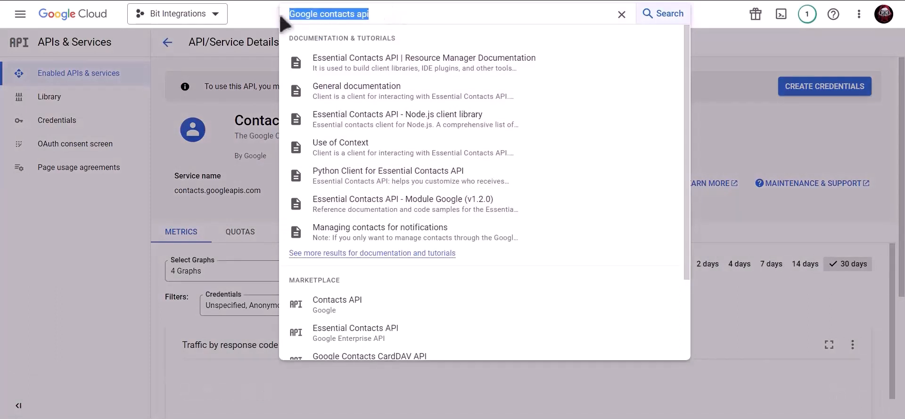
{"action": "type", "text": "google"}
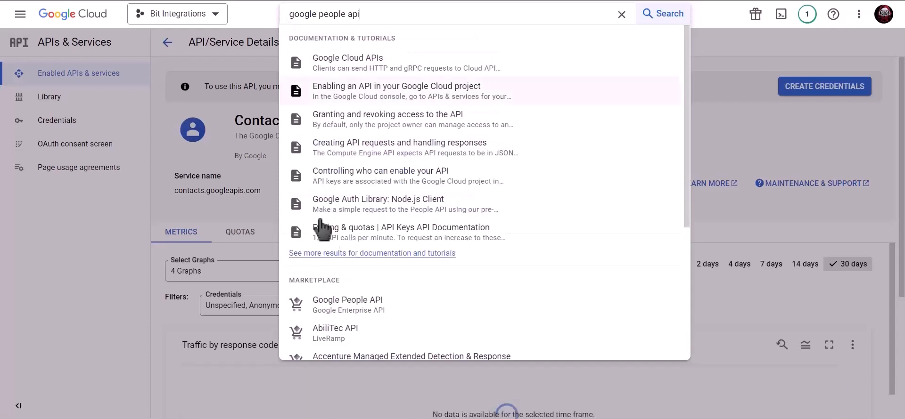
{"action": "left_click", "coordinate": [383, 311]}
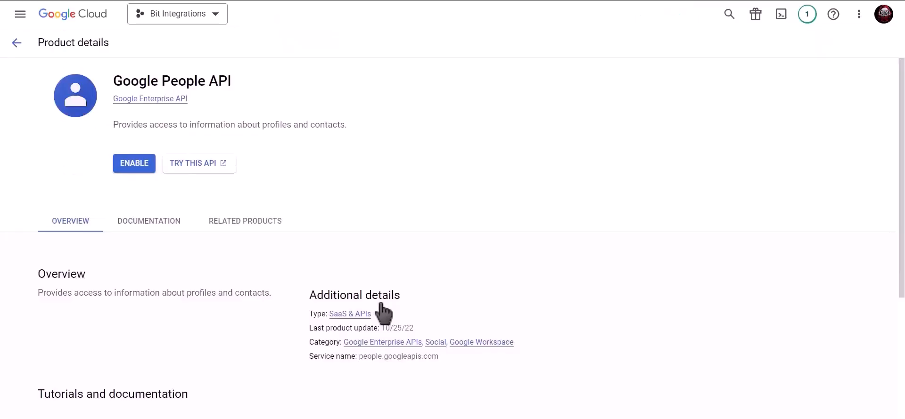
{"action": "left_click", "coordinate": [128, 168]}
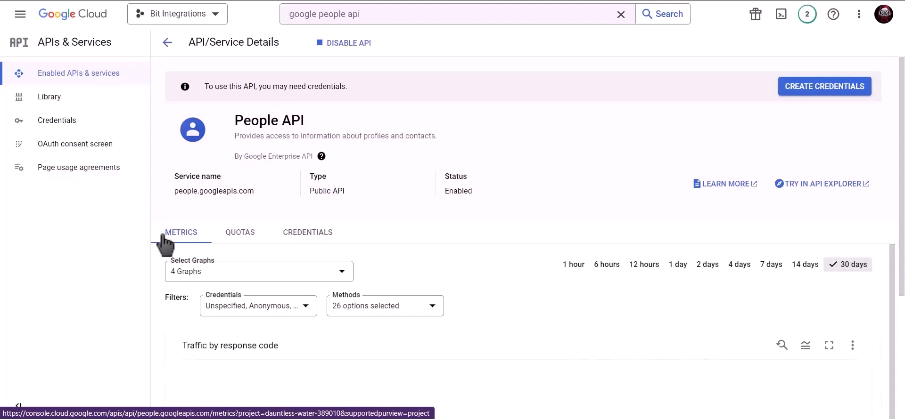
Start an External OAuth consent screen, filling the app name and the account's support e-mail.
{"action": "left_click", "coordinate": [94, 126]}
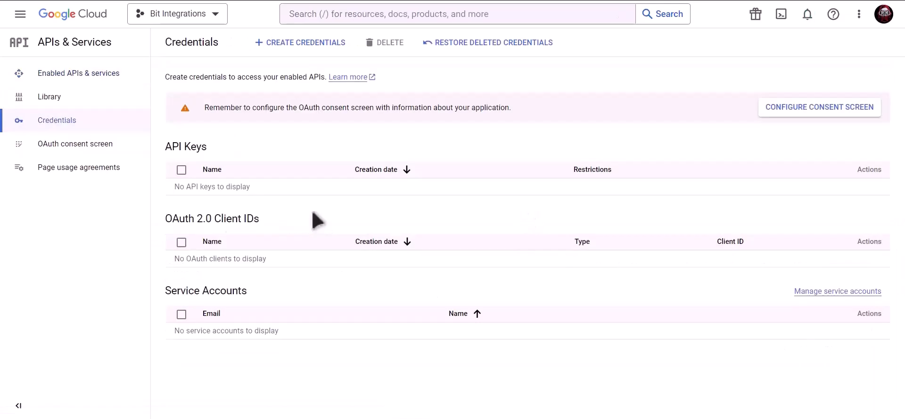
{"action": "left_click", "coordinate": [784, 108]}
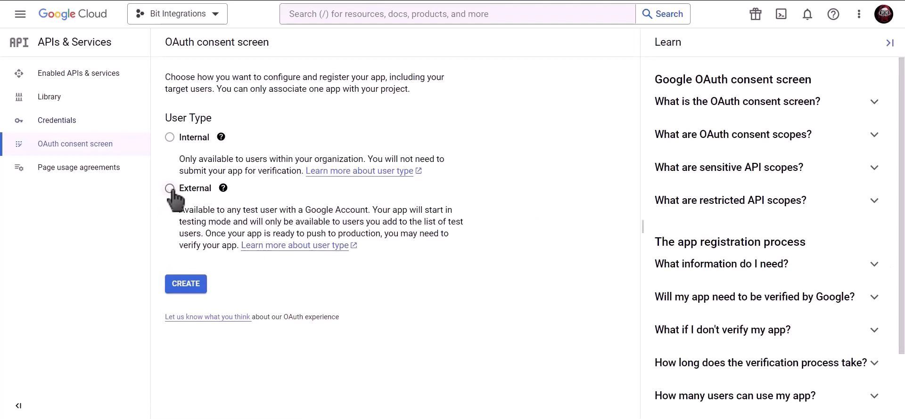
{"action": "left_click", "coordinate": [189, 291]}
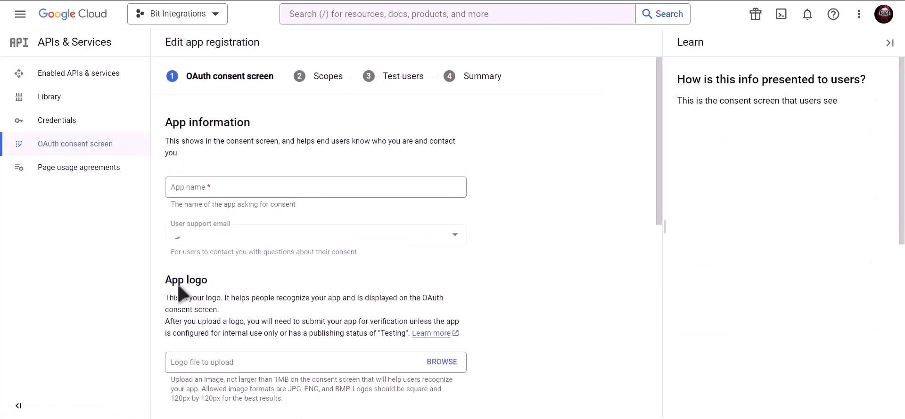
{"action": "left_click", "coordinate": [246, 188]}
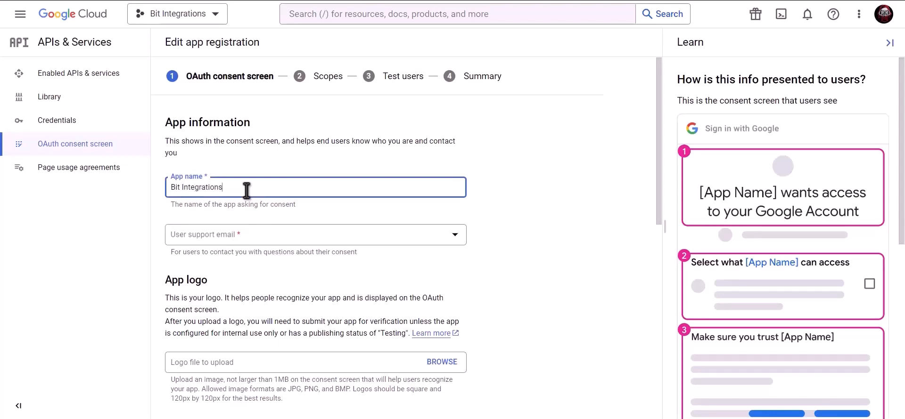
{"action": "left_click", "coordinate": [245, 238]}
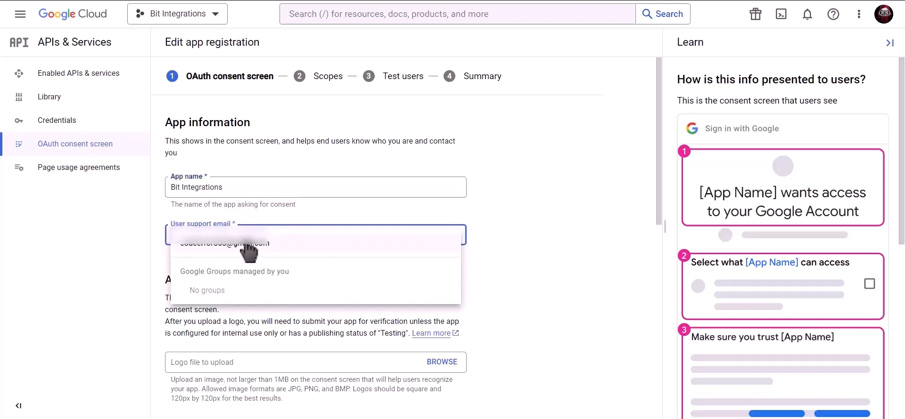
{"action": "left_click", "coordinate": [248, 244]}
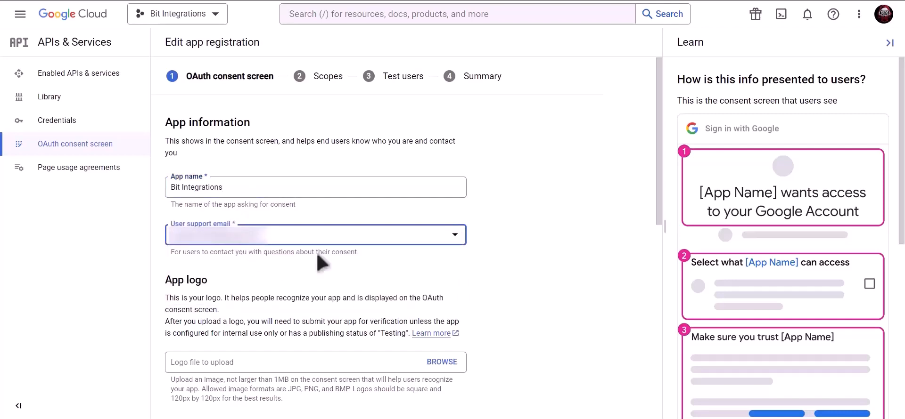
Paste the developer contact e-mail and save the app information.
{"action": "scroll", "coordinate": [317, 257], "scroll_direction": "down", "scroll_amount": 9}
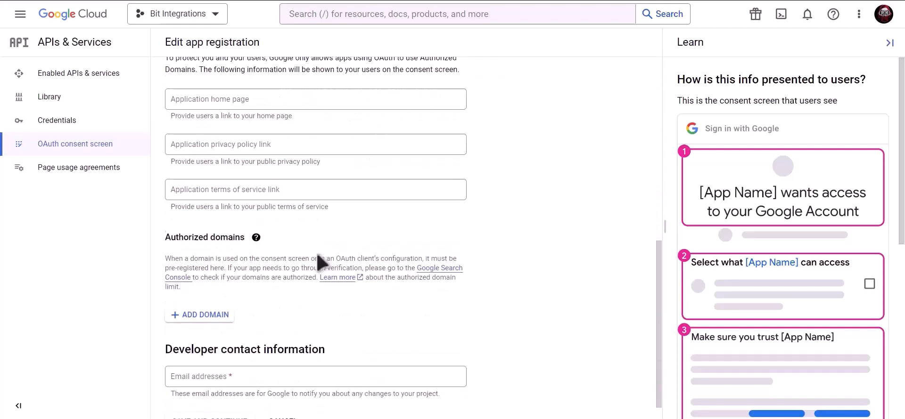
{"action": "left_click", "coordinate": [261, 350]}
{"action": "key", "text": "ctrl+v"}
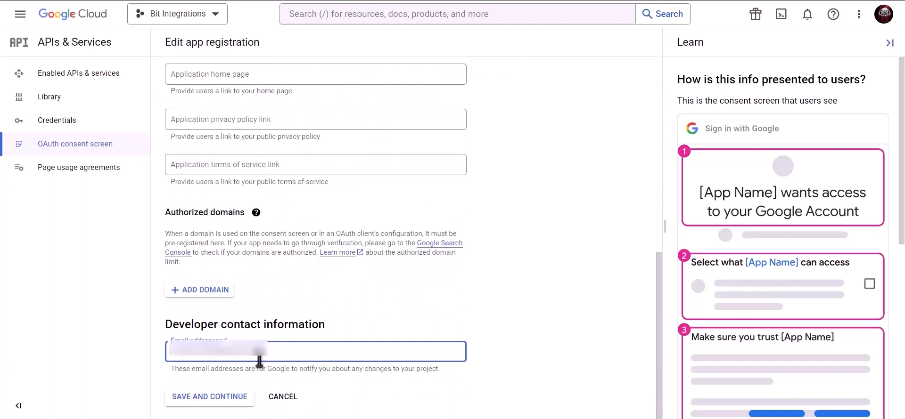
{"action": "left_click", "coordinate": [217, 398]}
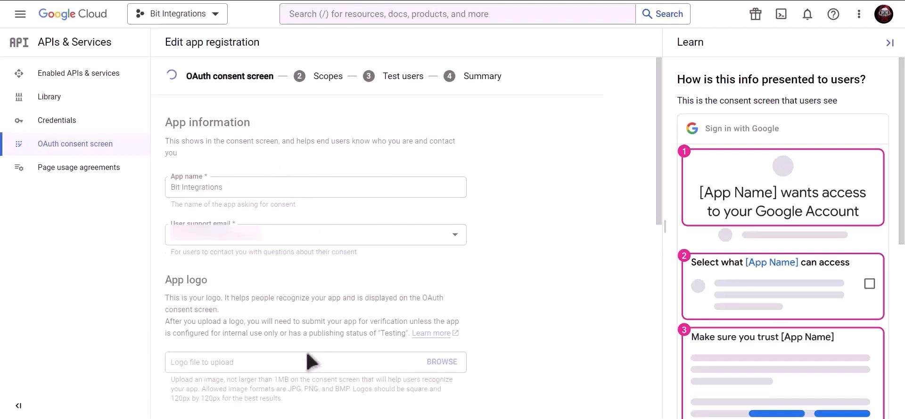
Pass through Scopes and Test users unchanged and return to the consent screen dashboard.
{"action": "scroll", "coordinate": [309, 360], "scroll_direction": "down", "scroll_amount": 3}
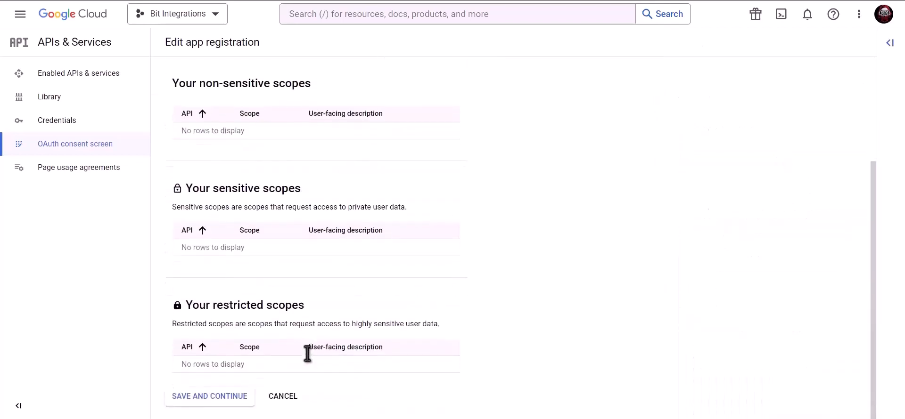
{"action": "left_click", "coordinate": [208, 398]}
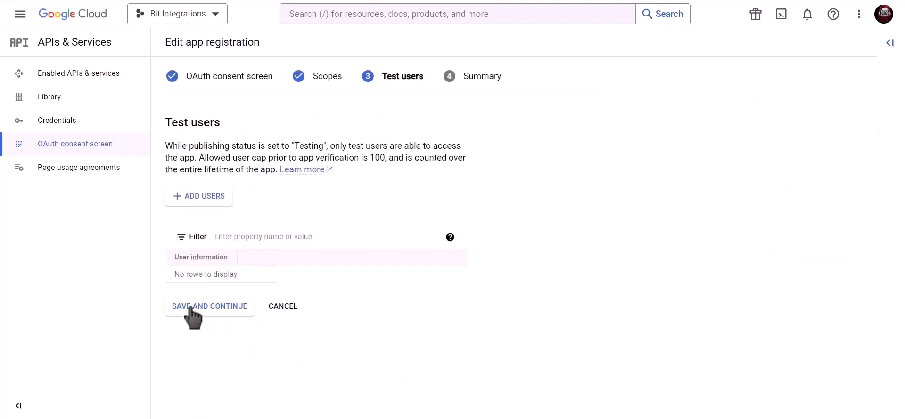
{"action": "left_click", "coordinate": [232, 313]}
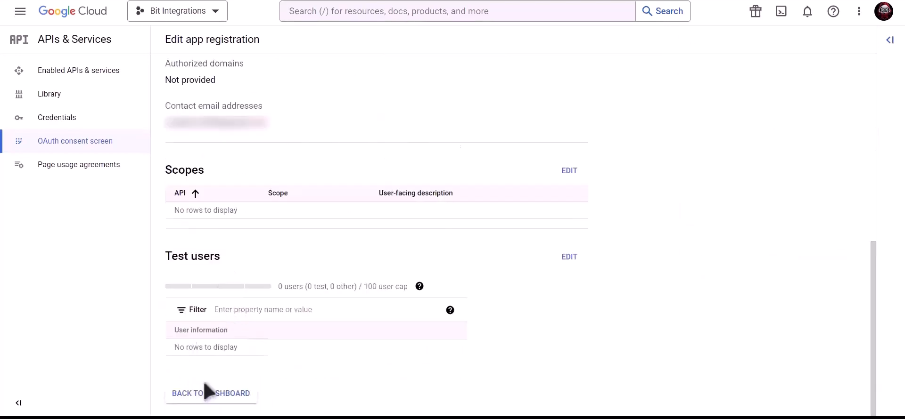
{"action": "left_click", "coordinate": [222, 395]}
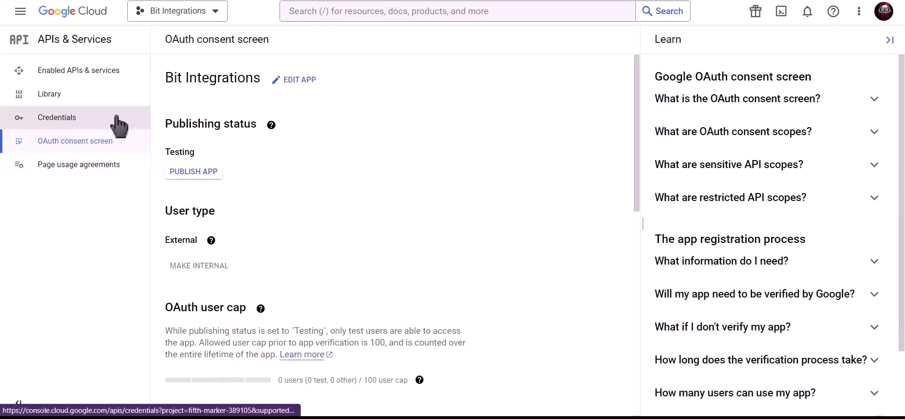
Start a Web application OAuth client ID named Bit Integrations.
{"action": "left_click", "coordinate": [117, 120]}
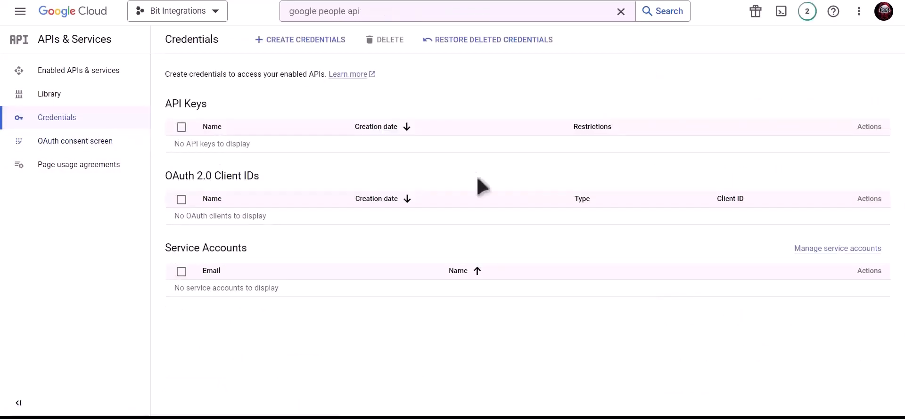
{"action": "left_click", "coordinate": [306, 43]}
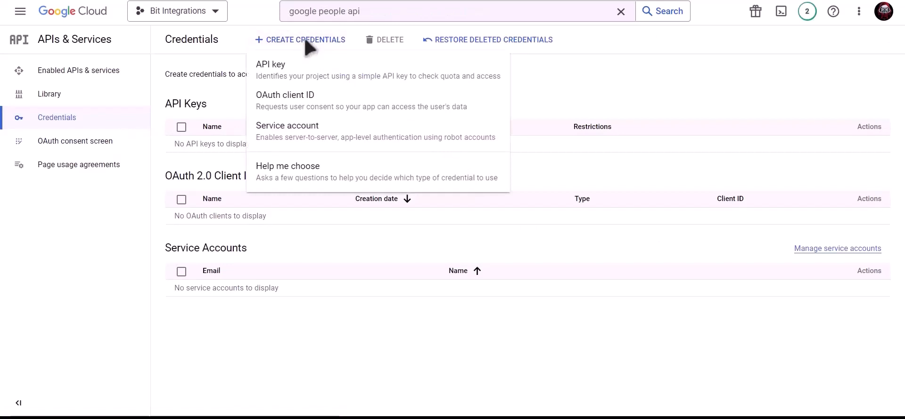
{"action": "left_click", "coordinate": [377, 112]}
{"action": "left_click", "coordinate": [278, 128]}
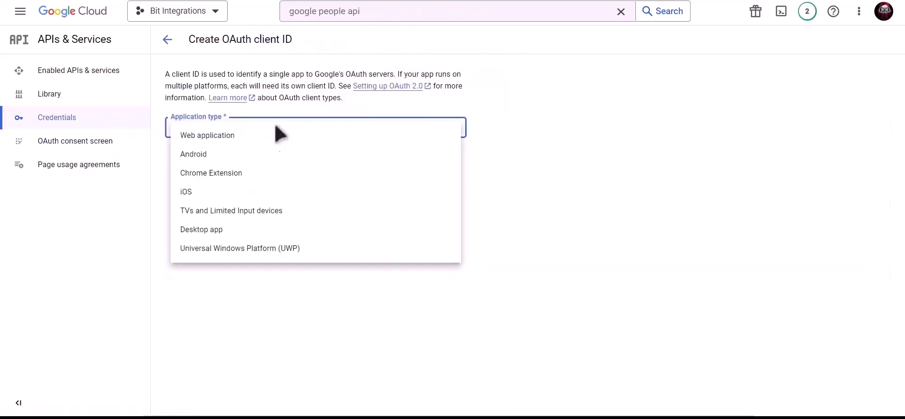
{"action": "left_click", "coordinate": [237, 138]}
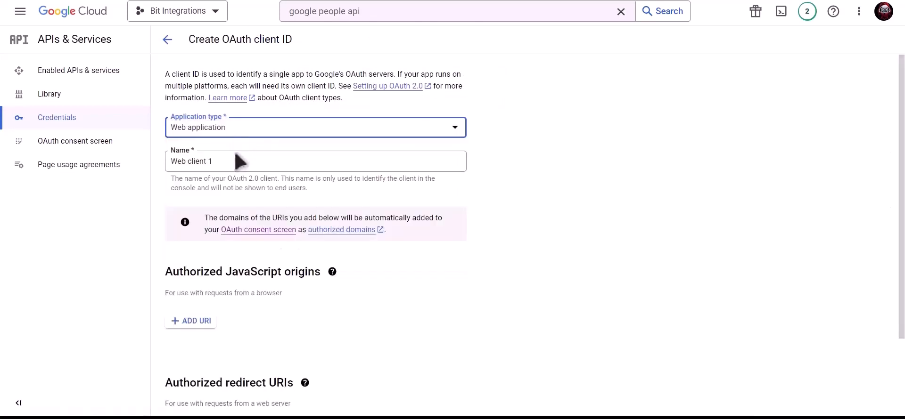
{"action": "left_click", "coordinate": [234, 160]}
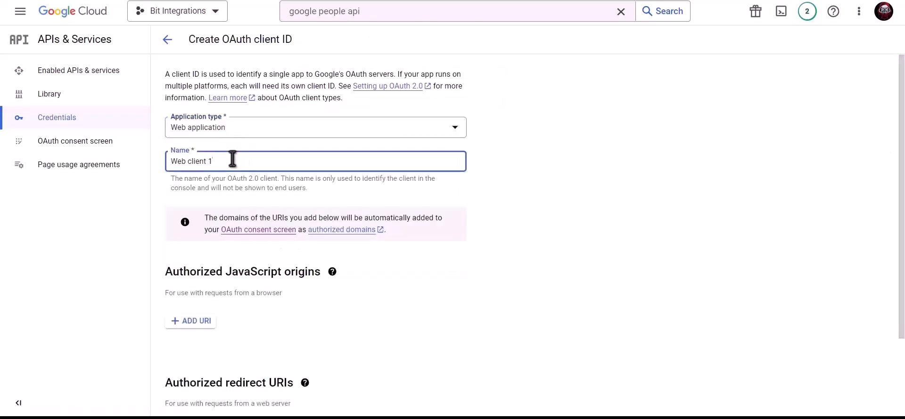
{"action": "triple_click", "coordinate": [266, 160]}
{"action": "type", "text": "Bit Integrations"}
{"action": "scroll", "coordinate": [268, 189], "scroll_direction": "down", "scroll_amount": 2}
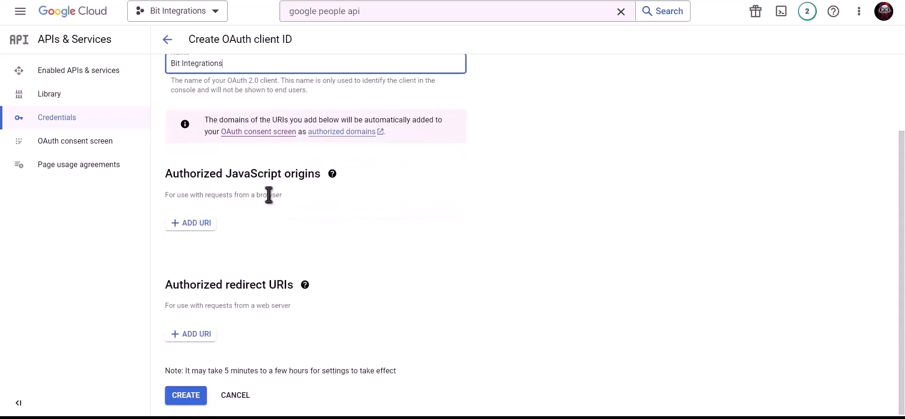
{"action": "left_click", "coordinate": [216, 0]}
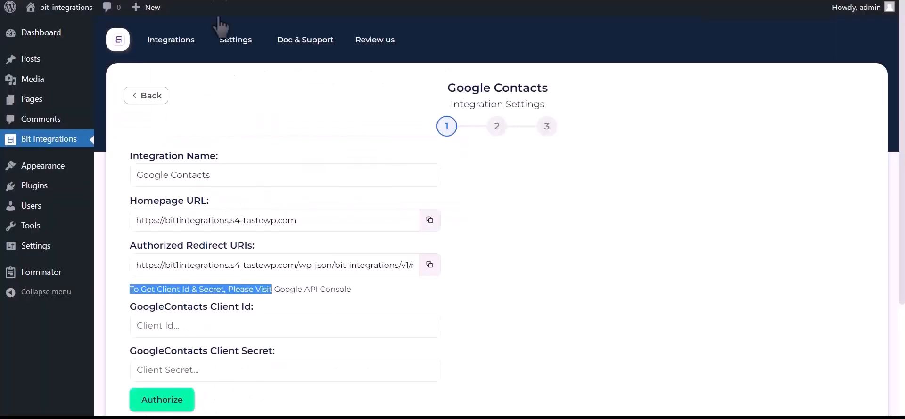
{"action": "left_click", "coordinate": [430, 221]}
{"action": "left_click", "coordinate": [384, 0]}
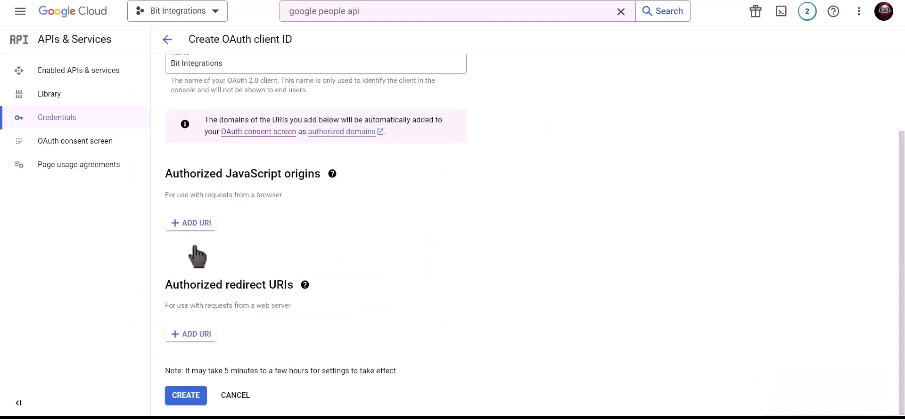
{"action": "left_click", "coordinate": [190, 225]}
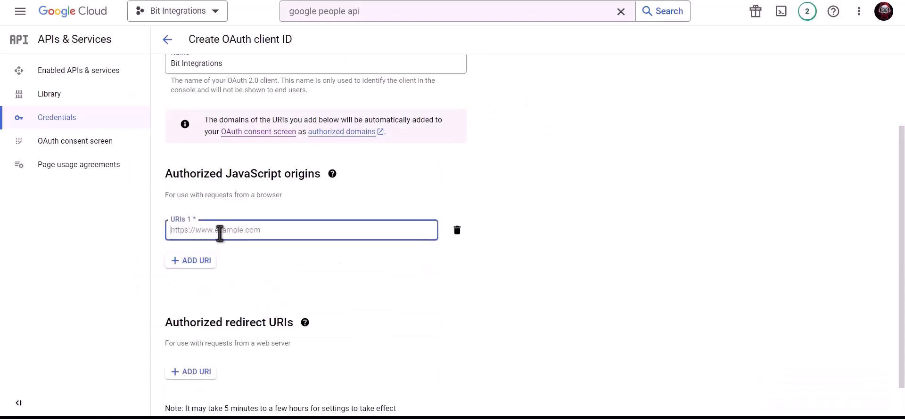
{"action": "key", "text": "ctrl+v"}
{"action": "left_click", "coordinate": [273, 256]}
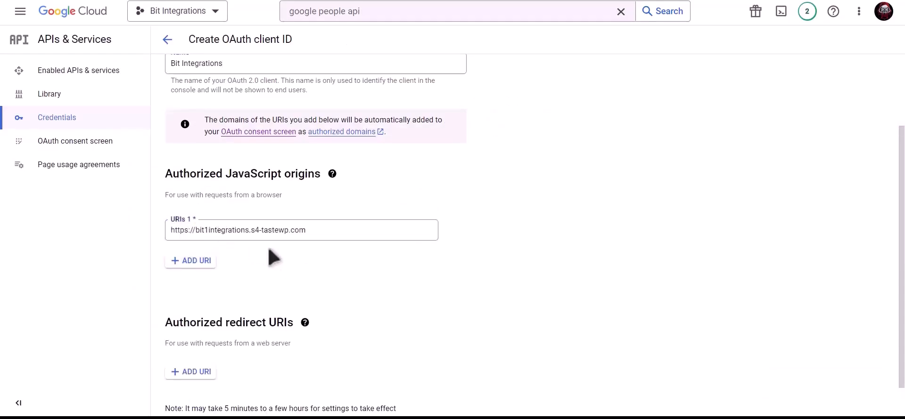
Add the plugin's bit-integrations/v1/redirect URI as authorized redirect URI and create the client.
{"action": "scroll", "coordinate": [273, 259], "scroll_direction": "down", "scroll_amount": 1}
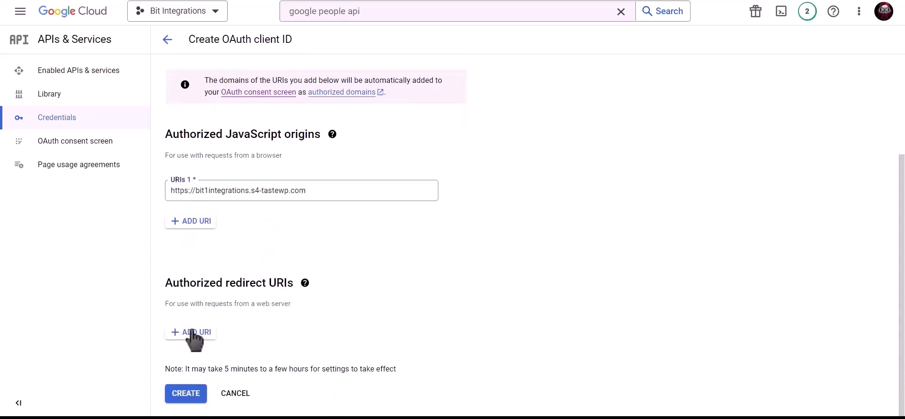
{"action": "key", "text": "ctrl+shift+Tab"}
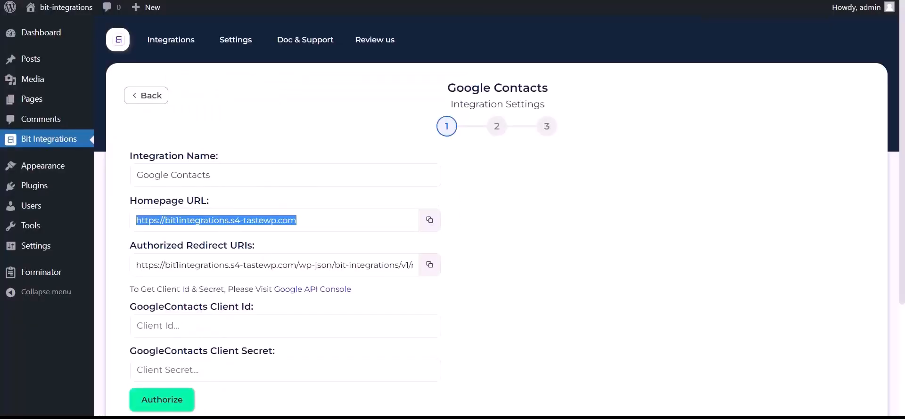
{"action": "left_click", "coordinate": [429, 265]}
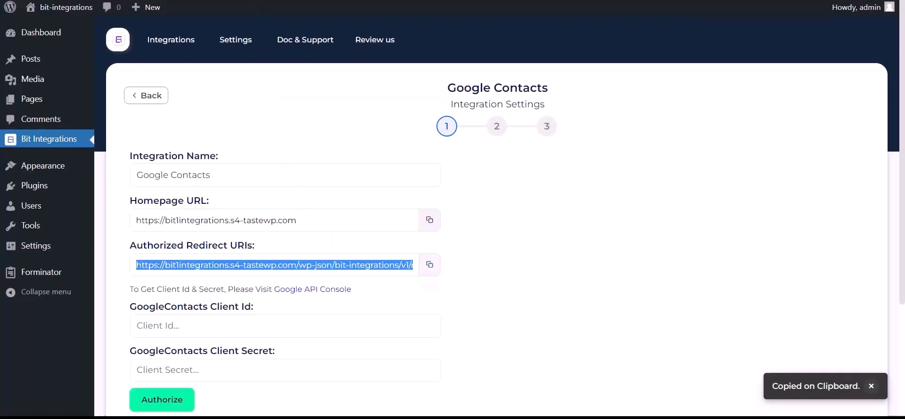
{"action": "key", "text": "ctrl+Tab"}
{"action": "left_click", "coordinate": [193, 334]}
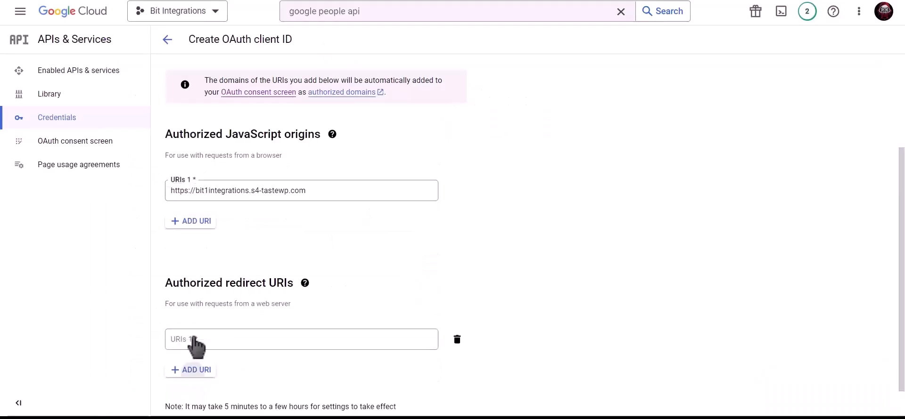
{"action": "left_click", "coordinate": [195, 341]}
{"action": "key", "text": "ctrl+v"}
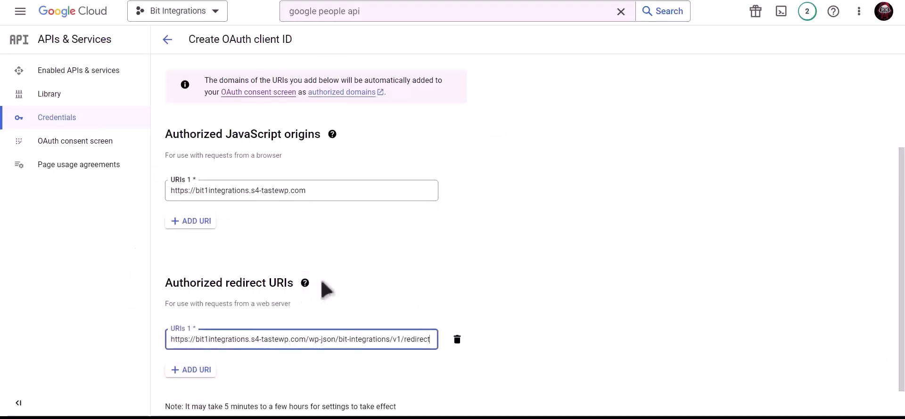
{"action": "scroll", "coordinate": [425, 228], "scroll_direction": "down", "scroll_amount": 1}
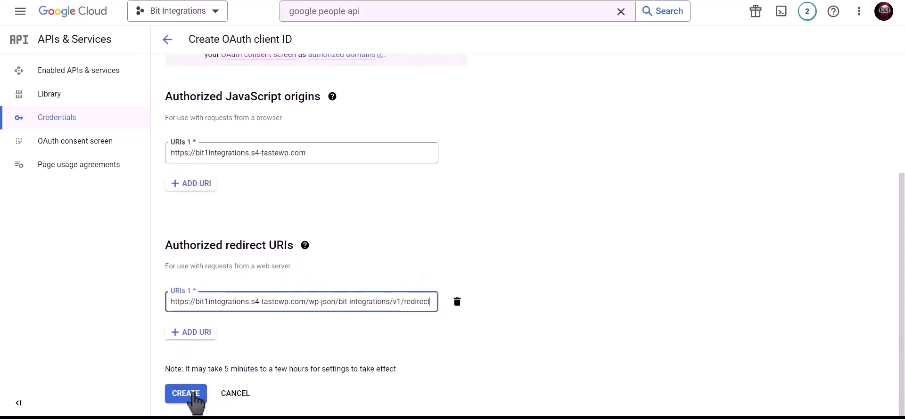
{"action": "left_click", "coordinate": [186, 394]}
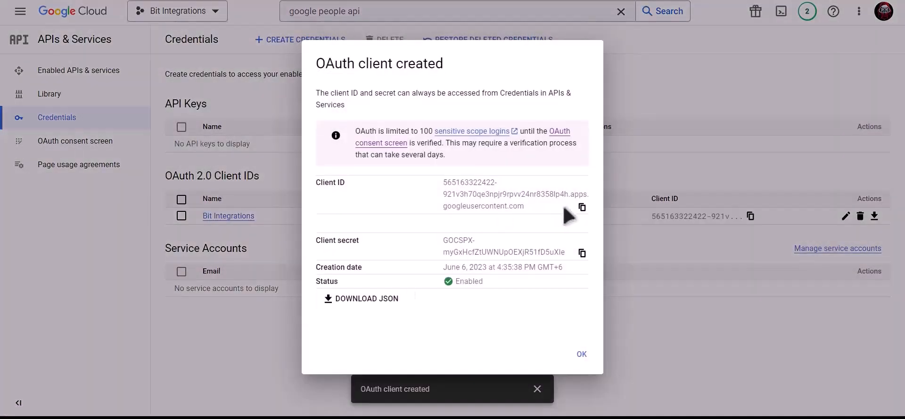
Paste the new OAuth client ID and client secret into the plugin's fields, then authorize.
{"action": "left_click", "coordinate": [582, 207]}
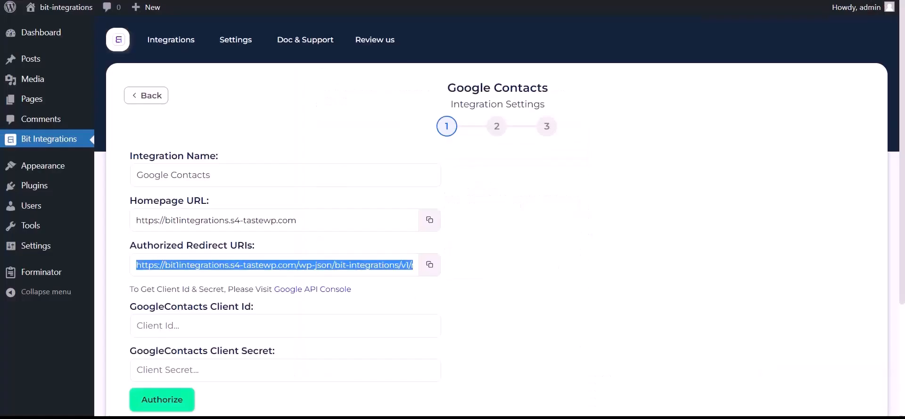
{"action": "left_click", "coordinate": [212, 326]}
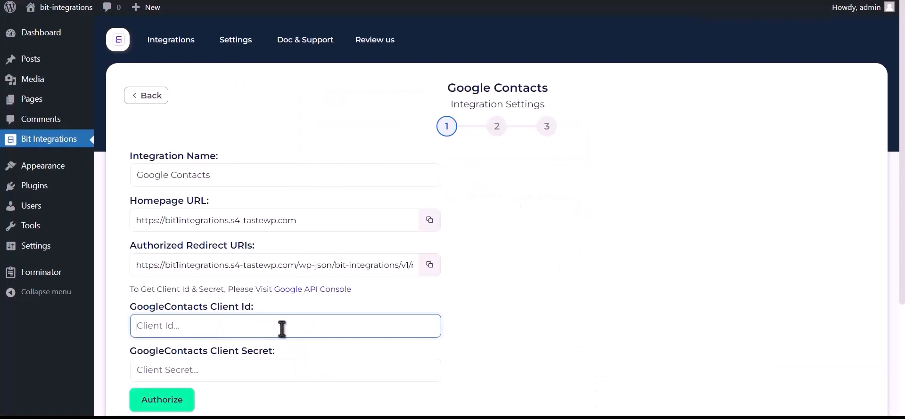
{"action": "key", "text": "ctrl+v"}
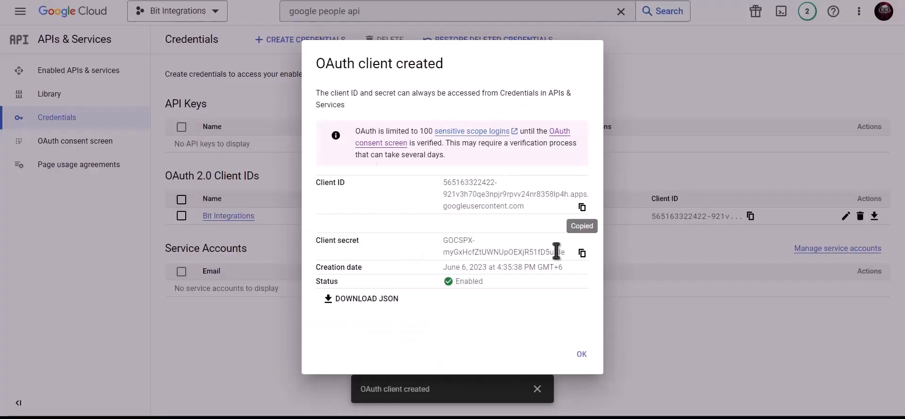
{"action": "left_click", "coordinate": [583, 255]}
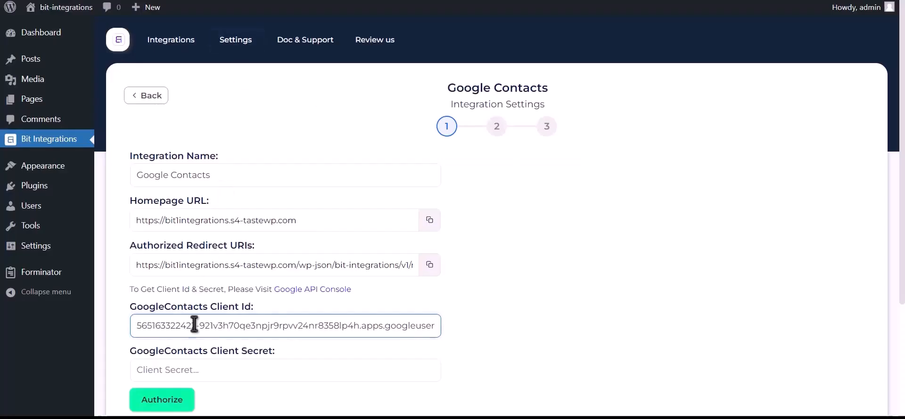
{"action": "left_click", "coordinate": [203, 370]}
{"action": "key", "text": "ctrl+v"}
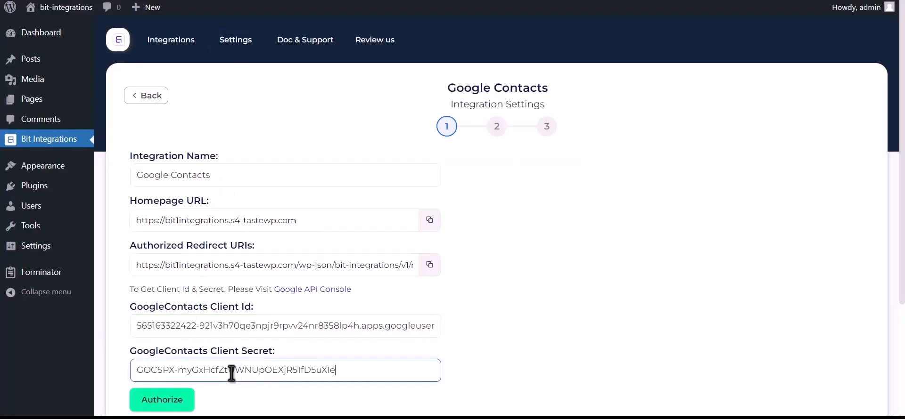
{"action": "left_click", "coordinate": [179, 402]}
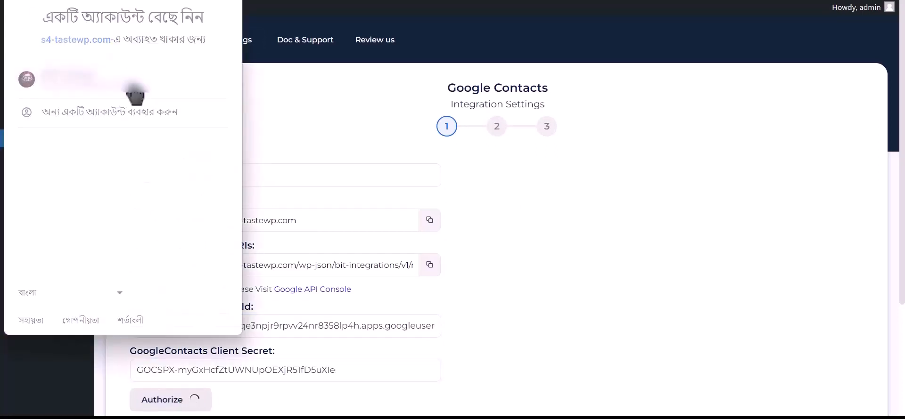
Pick the Google account, go past the unverified-app warning, and grant access to contacts.
{"action": "left_click", "coordinate": [135, 88]}
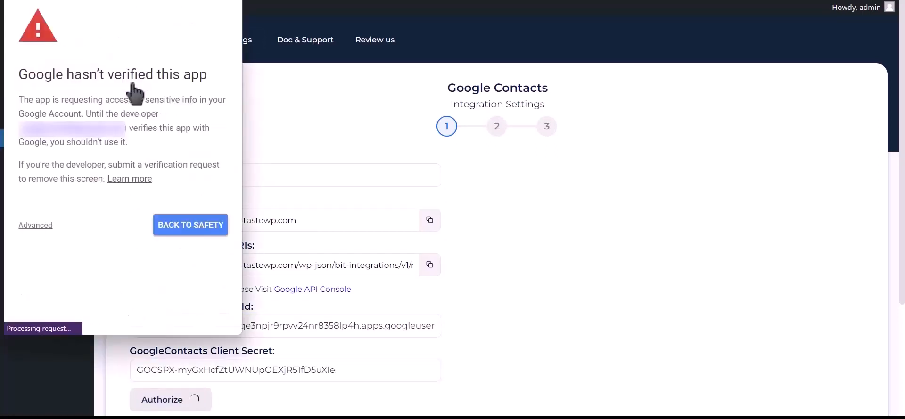
{"action": "left_click", "coordinate": [40, 227]}
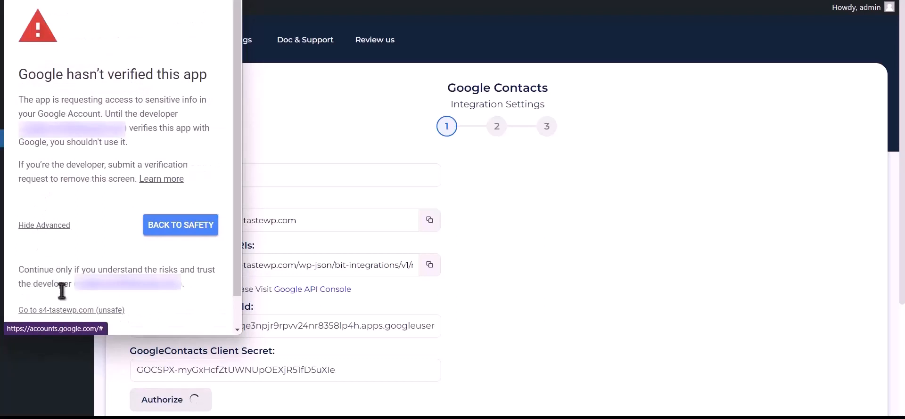
{"action": "left_click", "coordinate": [98, 311]}
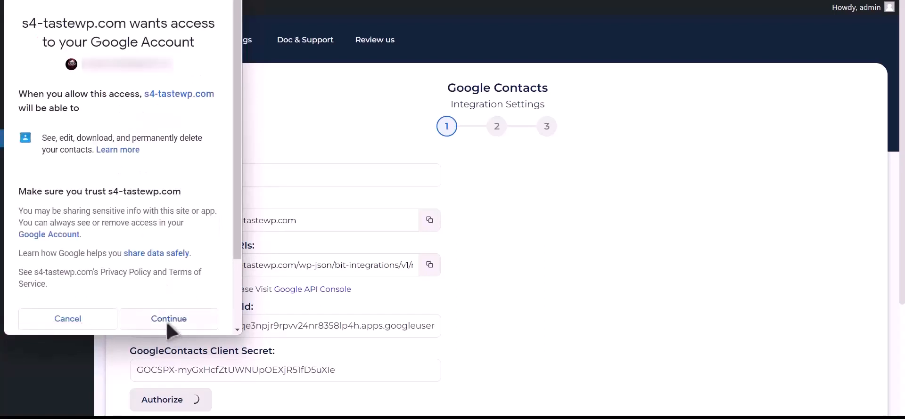
{"action": "left_click", "coordinate": [169, 320]}
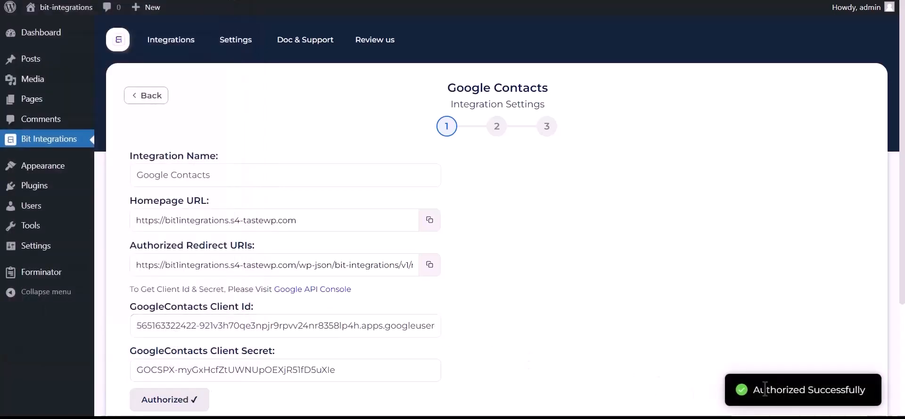
Move to field mapping and set the action to 'Create a contact'.
{"action": "left_click_drag", "start_coordinate": [755, 390], "coordinate": [865, 387]}
{"action": "scroll", "coordinate": [707, 378], "scroll_direction": "down", "scroll_amount": 3}
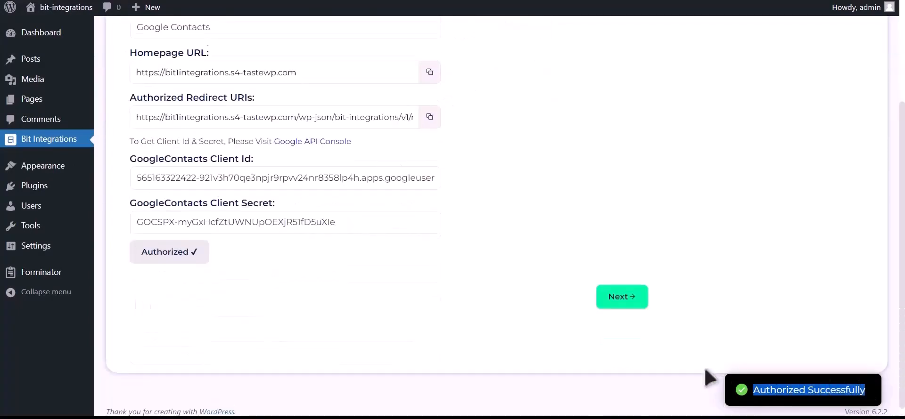
{"action": "left_click", "coordinate": [627, 297]}
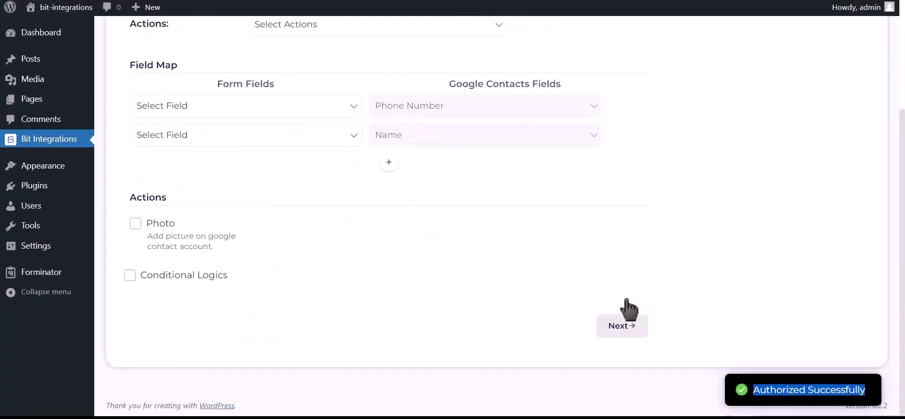
{"action": "scroll", "coordinate": [396, 241], "scroll_direction": "up", "scroll_amount": 2}
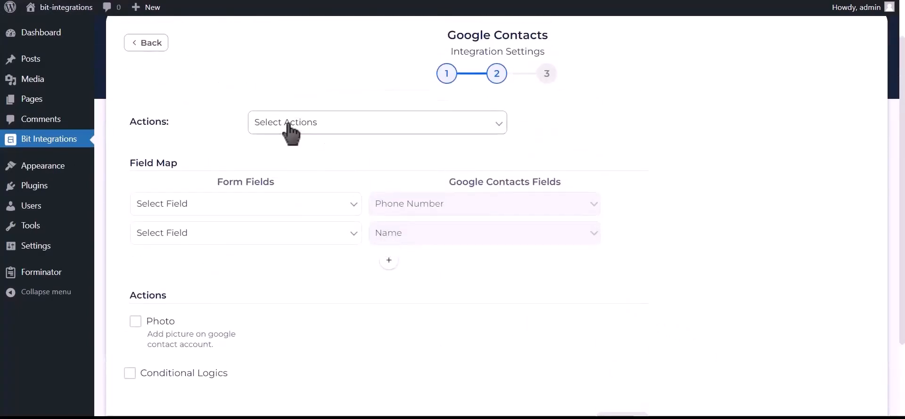
{"action": "left_click", "coordinate": [356, 124]}
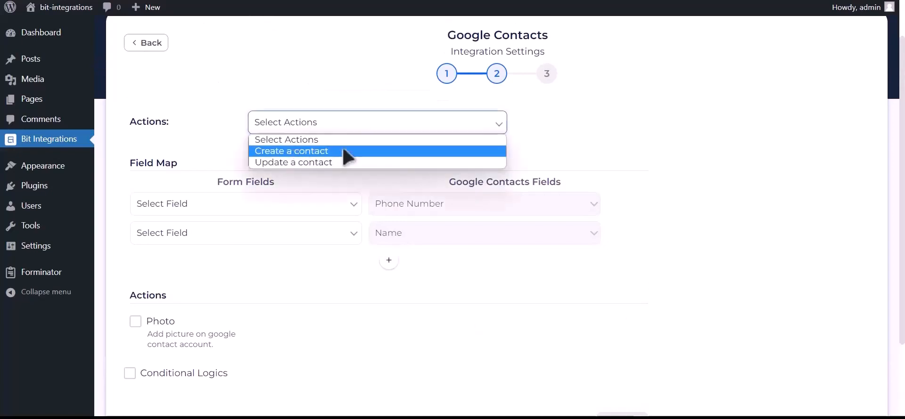
{"action": "left_click", "coordinate": [344, 152]}
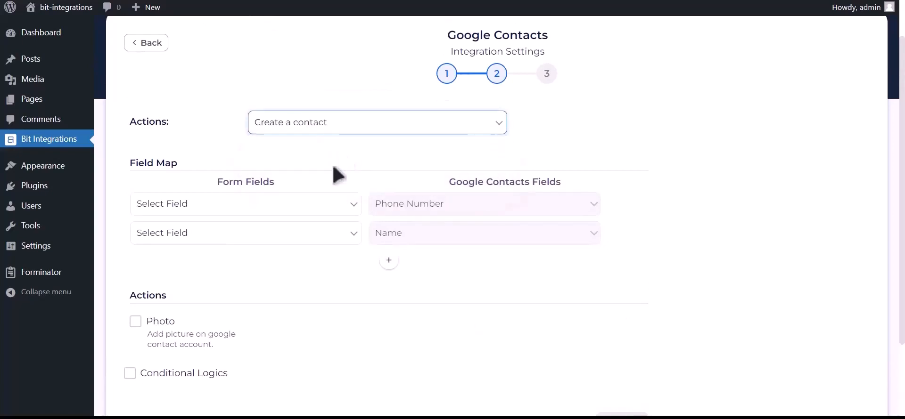
Map Phone Number-1 to phone, Name-1 to name, and Email Address-1 to email.
{"action": "left_click", "coordinate": [228, 206]}
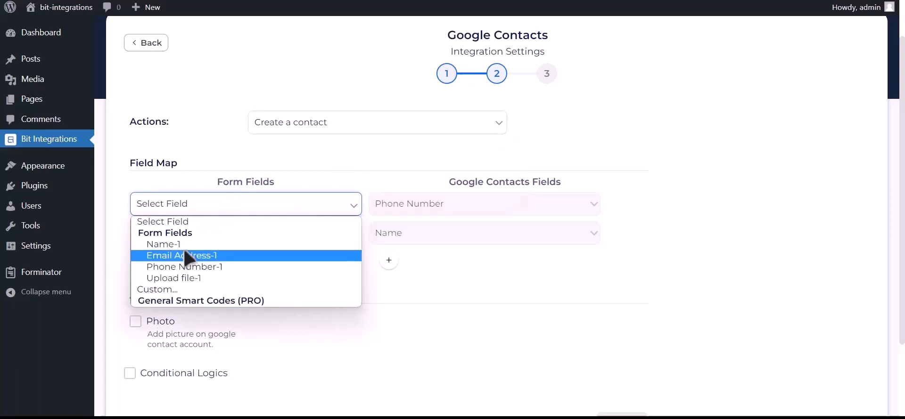
{"action": "left_click", "coordinate": [222, 271]}
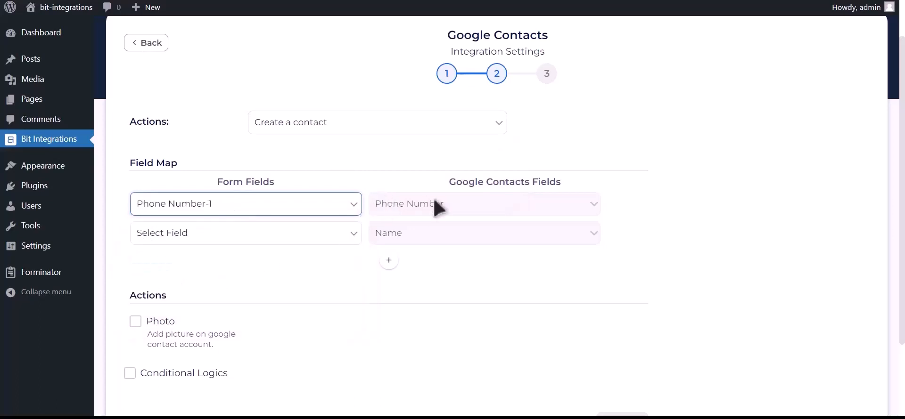
{"action": "left_click", "coordinate": [297, 238]}
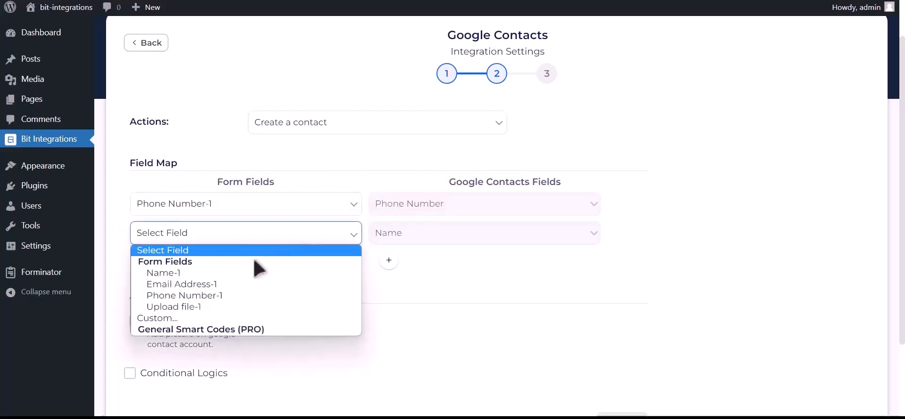
{"action": "left_click", "coordinate": [232, 273]}
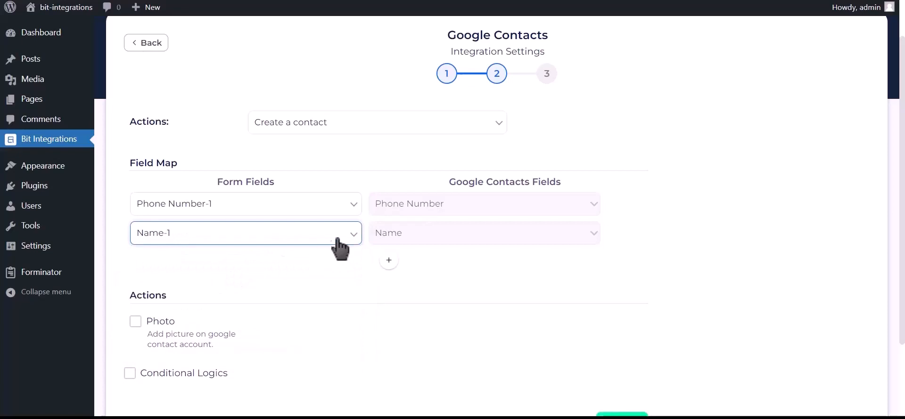
{"action": "left_click", "coordinate": [388, 261]}
{"action": "left_click", "coordinate": [271, 269]}
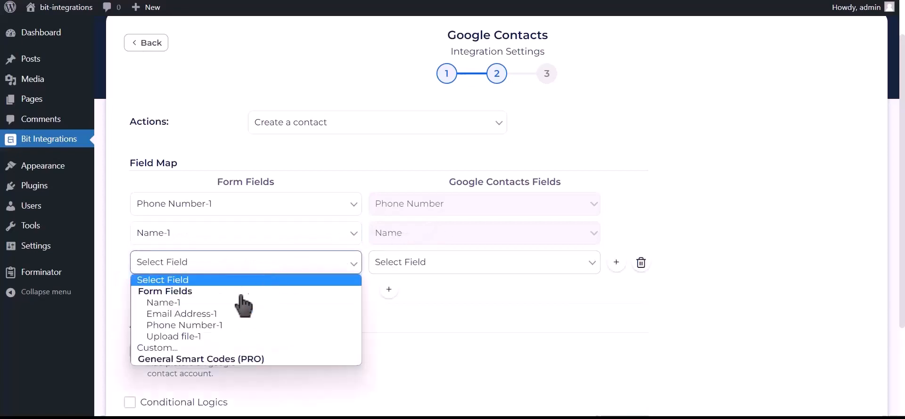
{"action": "left_click", "coordinate": [218, 315]}
{"action": "left_click", "coordinate": [430, 270]}
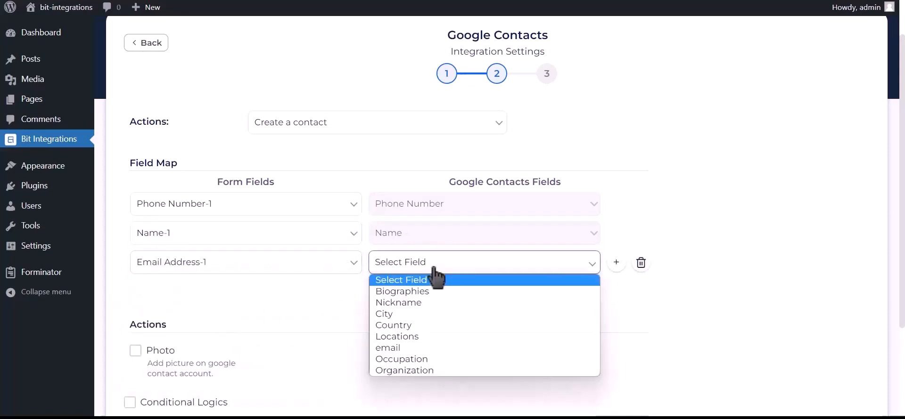
{"action": "left_click", "coordinate": [396, 349]}
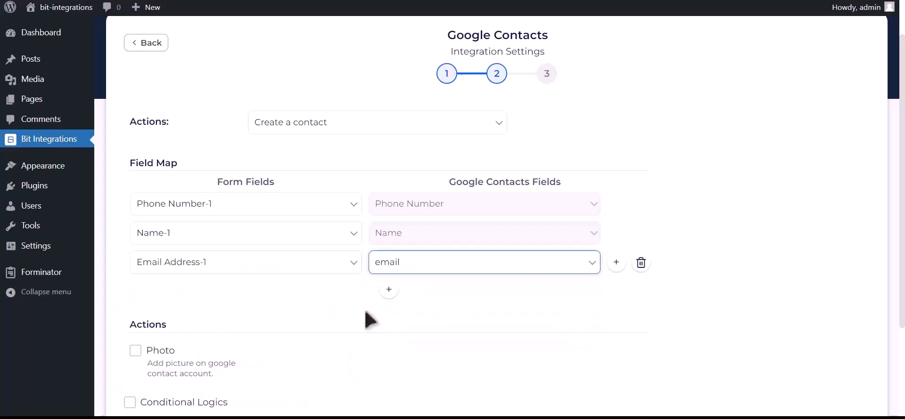
{"action": "scroll", "coordinate": [365, 317], "scroll_direction": "down", "scroll_amount": 2}
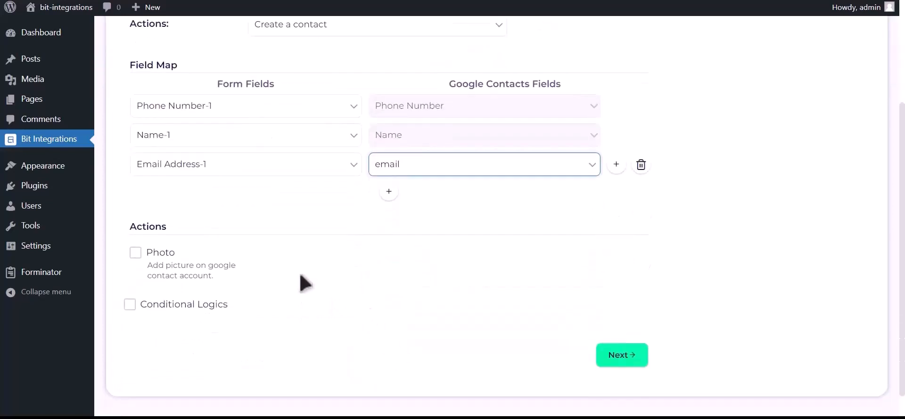
Enable the Photo action using Upload file-1 as the picture.
{"action": "left_click", "coordinate": [136, 257]}
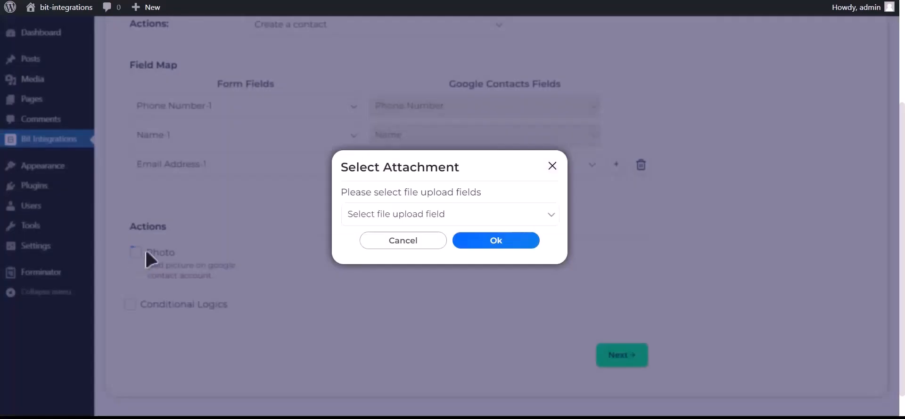
{"action": "left_click", "coordinate": [450, 216]}
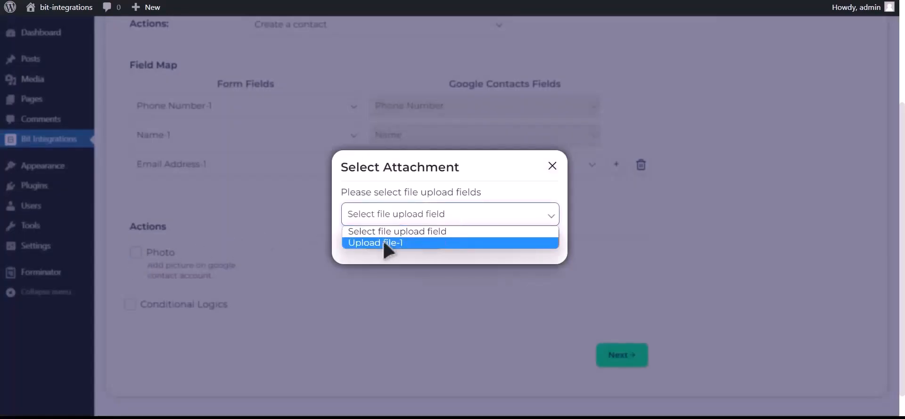
{"action": "left_click", "coordinate": [404, 243]}
{"action": "left_click", "coordinate": [508, 246]}
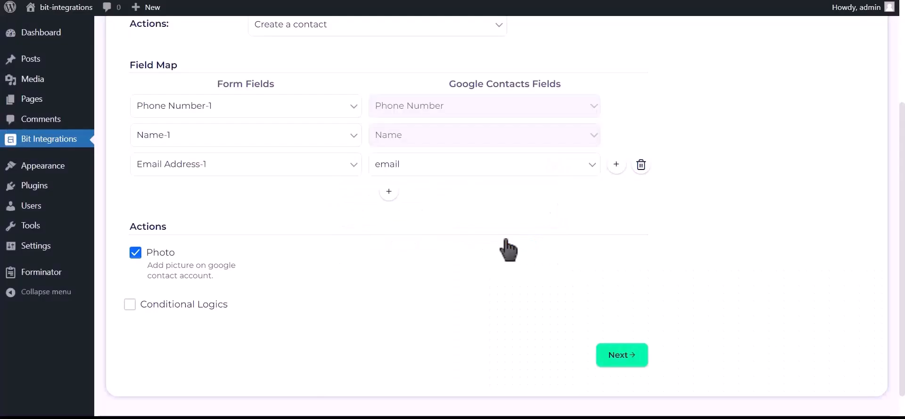
Leave Conditional Logics off and finish and save the integration.
{"action": "left_click", "coordinate": [197, 311]}
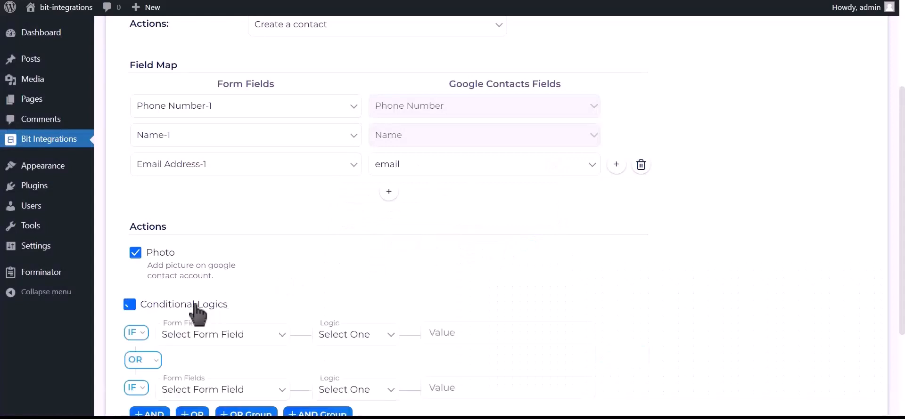
{"action": "scroll", "coordinate": [198, 314], "scroll_direction": "down", "scroll_amount": 2}
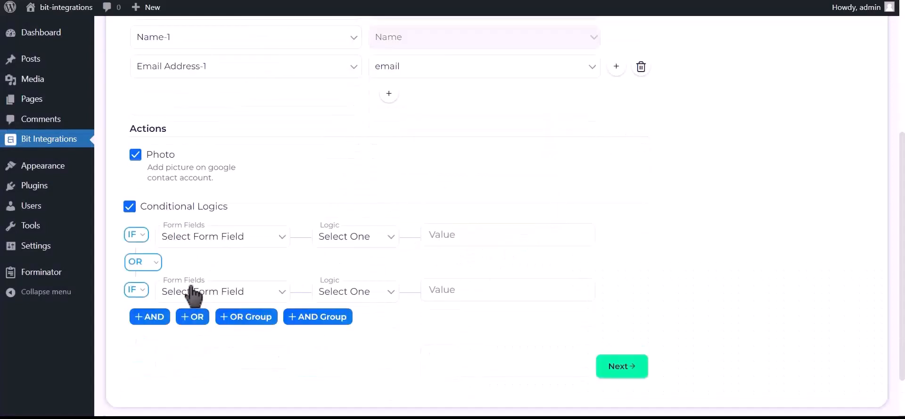
{"action": "left_click", "coordinate": [199, 206]}
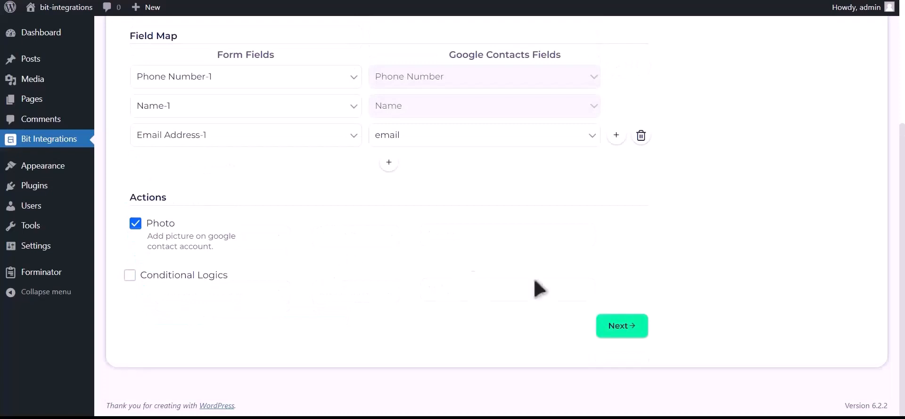
{"action": "left_click", "coordinate": [621, 326]}
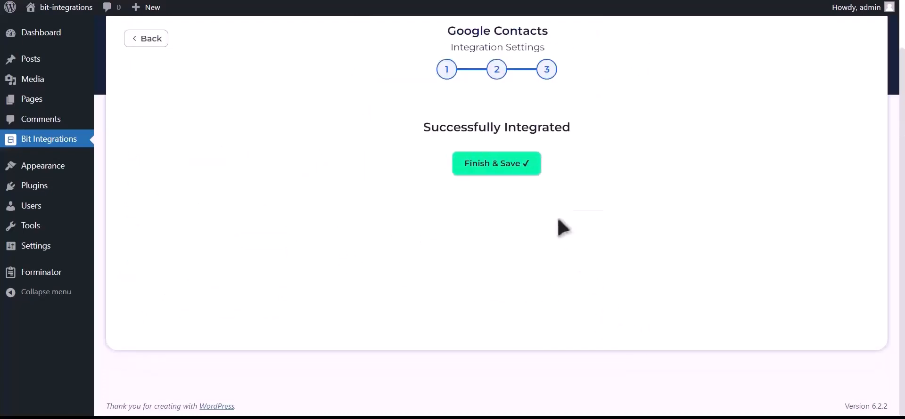
{"action": "left_click", "coordinate": [503, 171]}
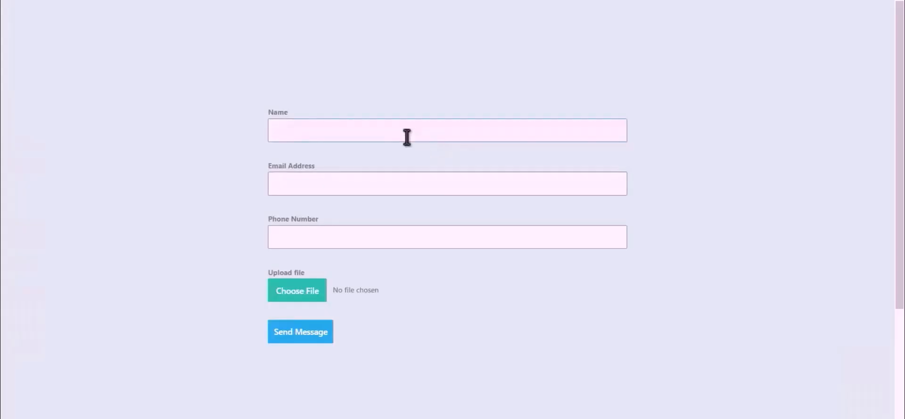
Fill in the contact form with name 'Bit Integrations', an e-mail address and a phone number.
{"action": "left_click", "coordinate": [438, 132]}
{"action": "type", "text": "Bit Integrations"}
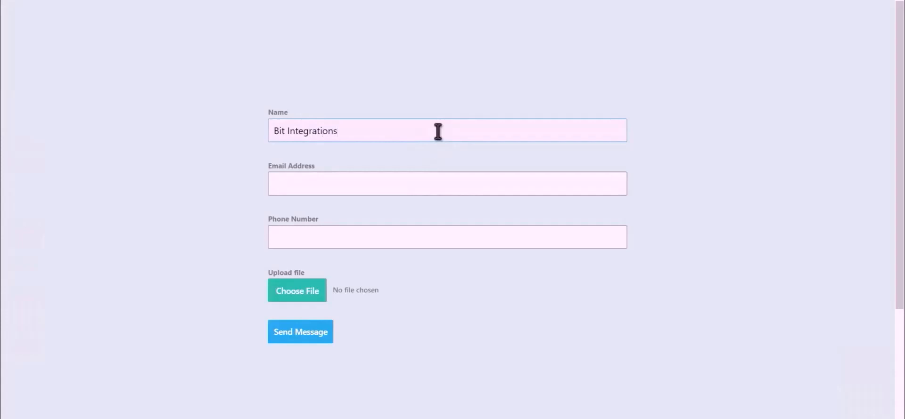
{"action": "left_click", "coordinate": [438, 181]}
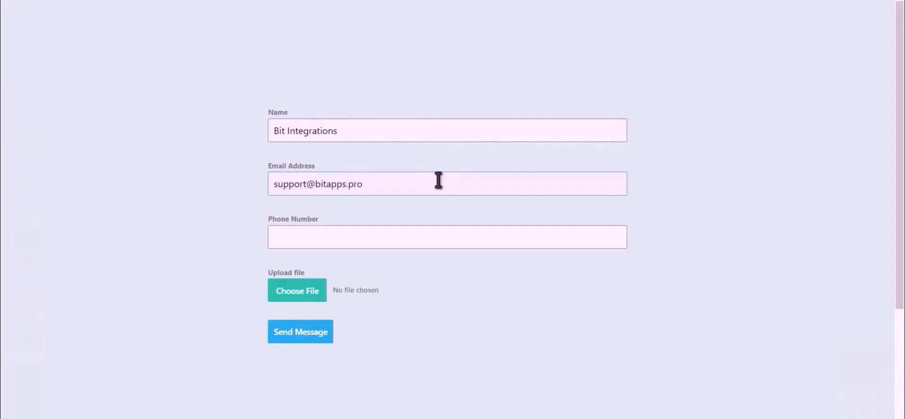
{"action": "left_click", "coordinate": [394, 241]}
{"action": "type", "text": "444555666"}
Attach Bit Integrations.png as the photo and submit the form.
{"action": "left_click", "coordinate": [285, 301]}
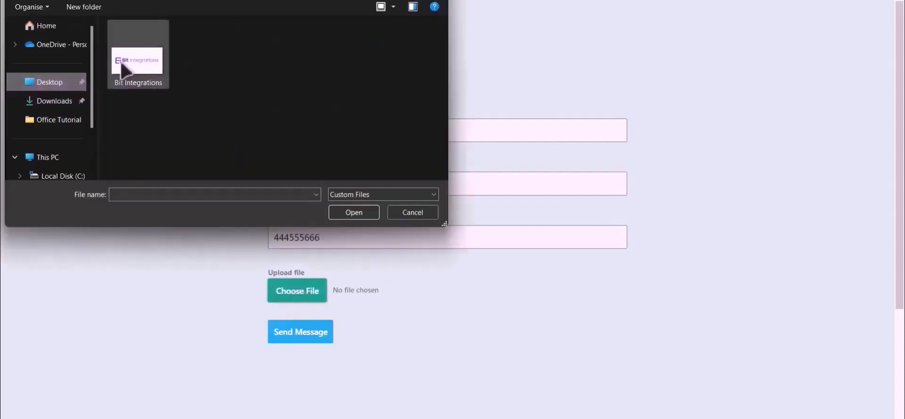
{"action": "left_click", "coordinate": [128, 85]}
{"action": "double_click", "coordinate": [128, 82]}
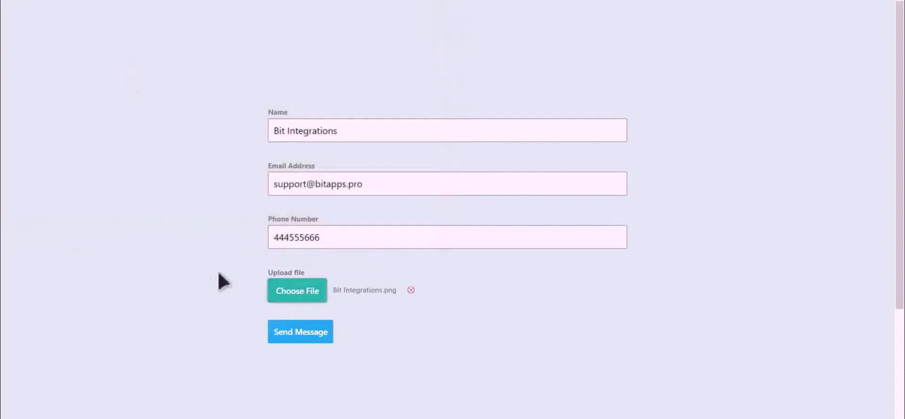
{"action": "left_click", "coordinate": [300, 334]}
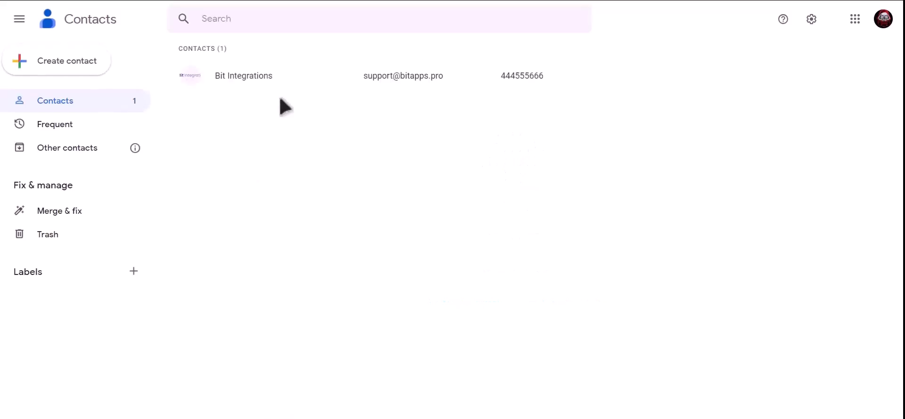
Open the new Bit Integrations contact in Google Contacts to view its photo, e-mail and phone.
{"action": "left_click", "coordinate": [288, 88]}
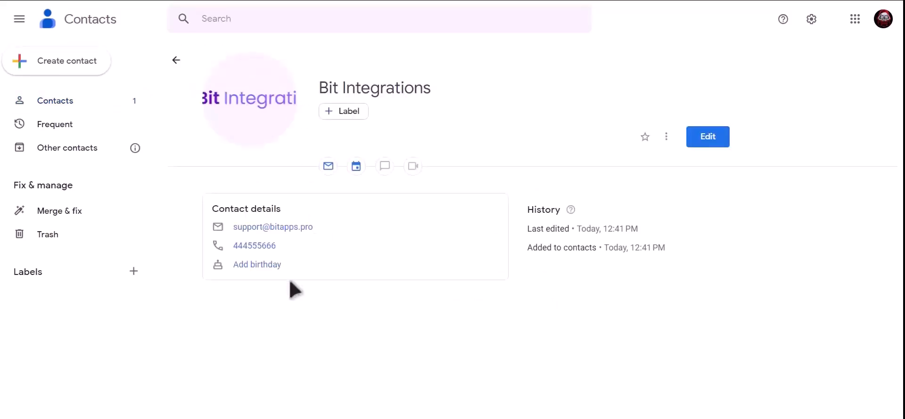